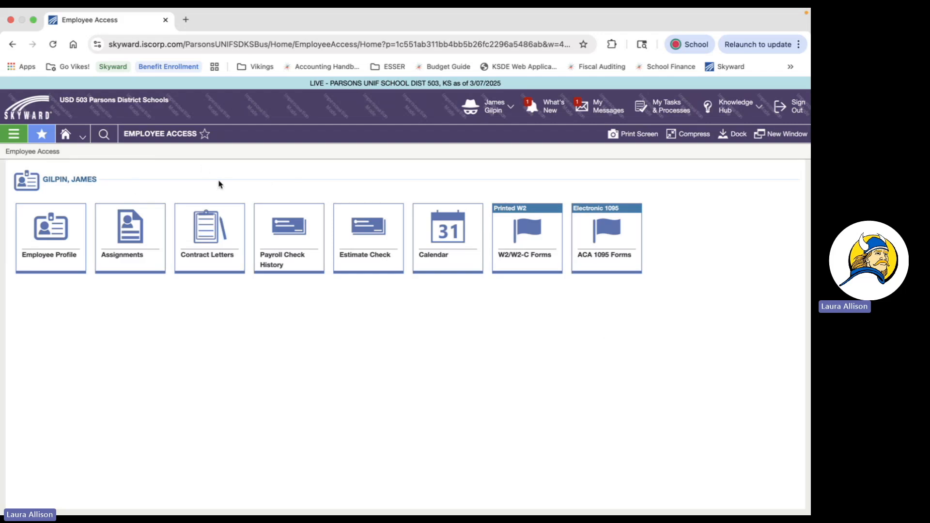
Look through the available home pages and the features offered under Administrative Access and Employee Access
left_click(82, 140)
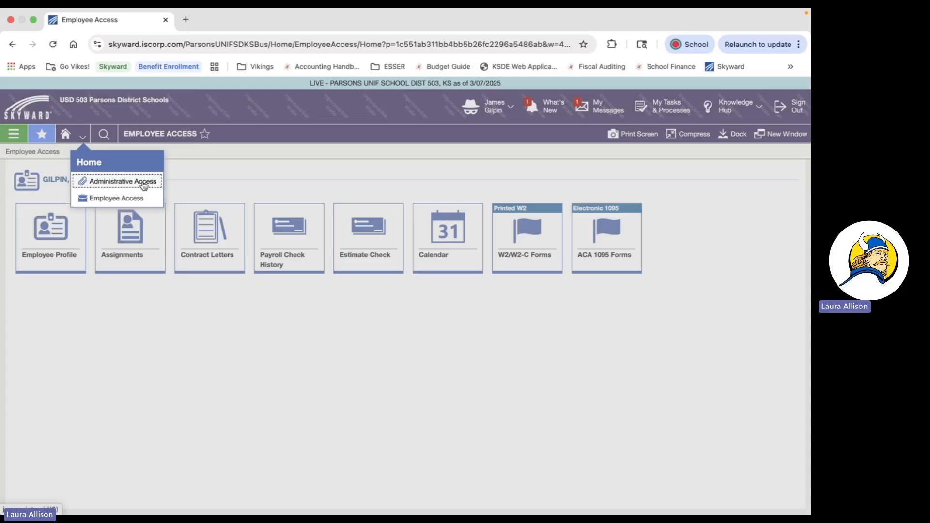
left_click(226, 192)
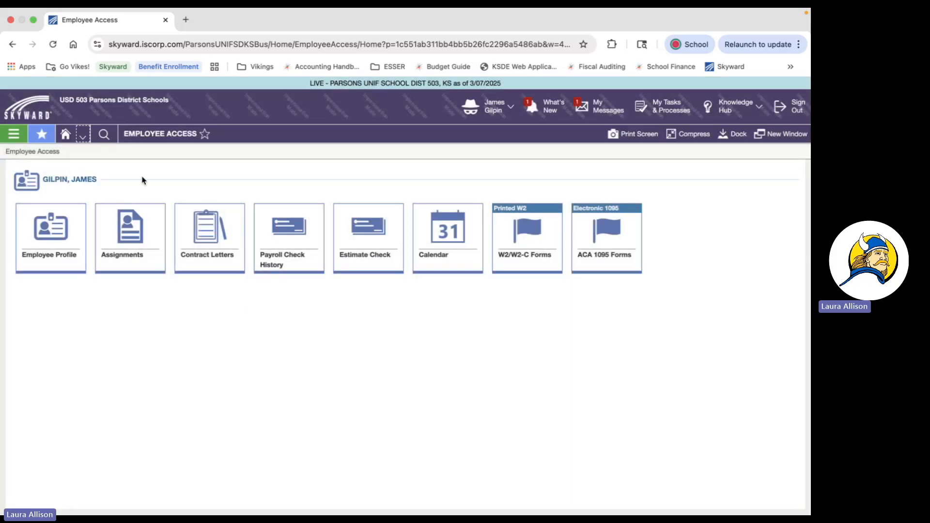
left_click(83, 138)
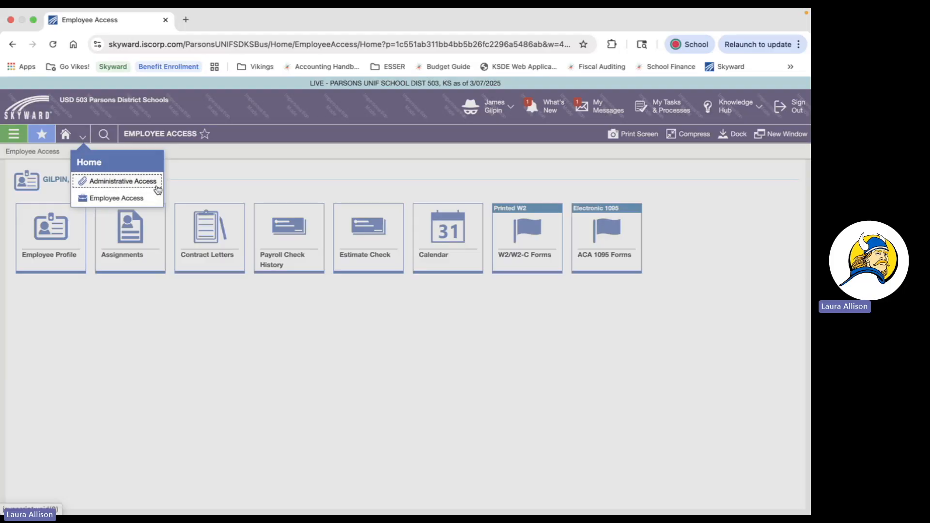
left_click(178, 174)
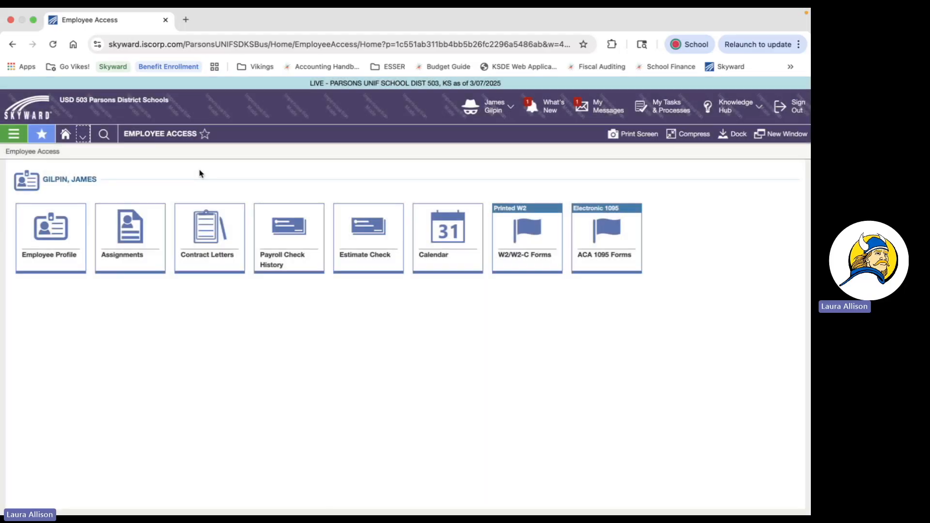
left_click(15, 134)
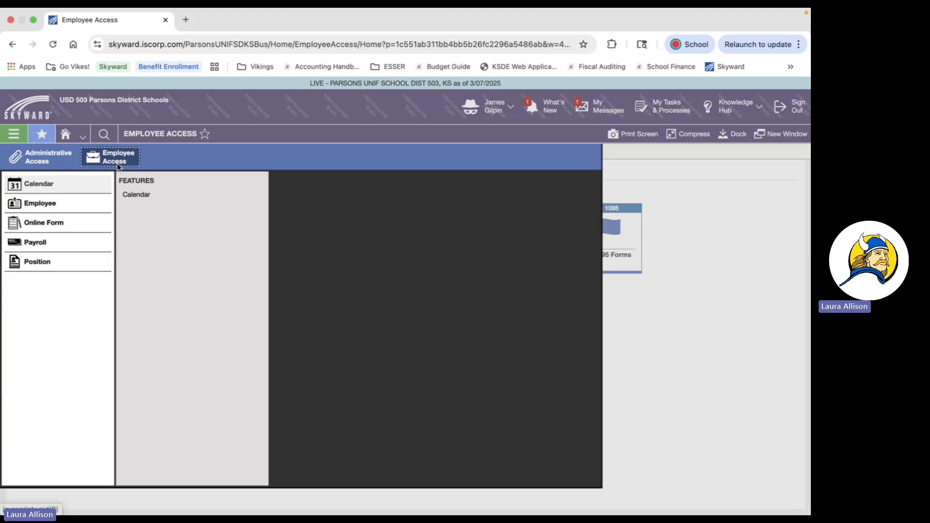
left_click(58, 163)
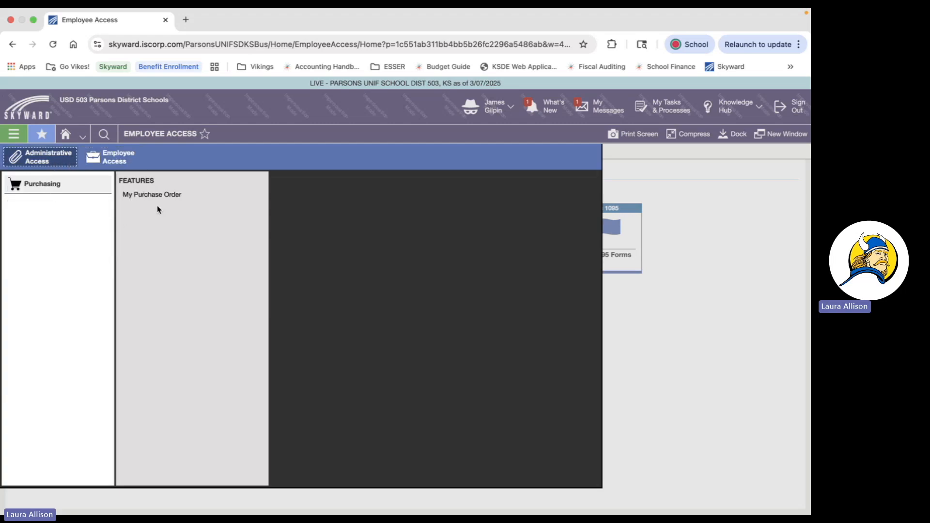
left_click(102, 157)
left_click(705, 311)
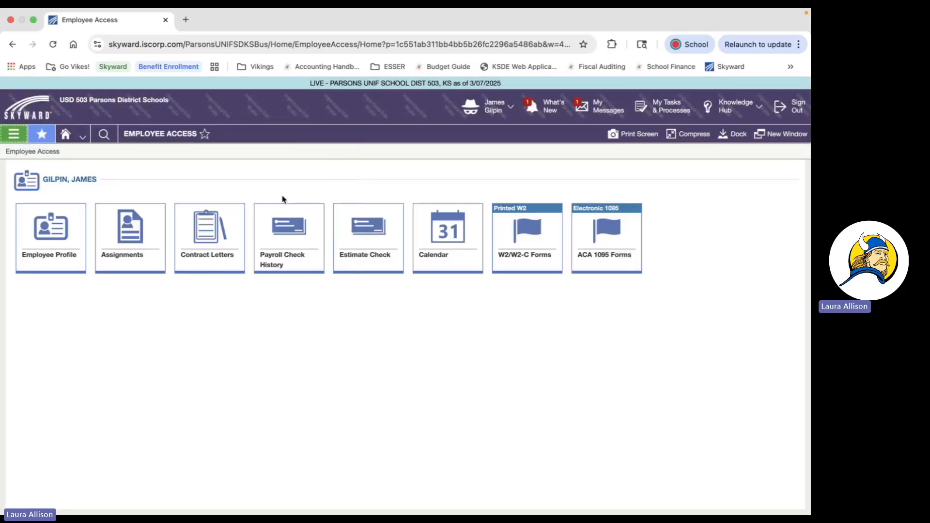
Switch to the Administrative Access home page and open the My Purchase Order feature under Purchasing
left_click(80, 139)
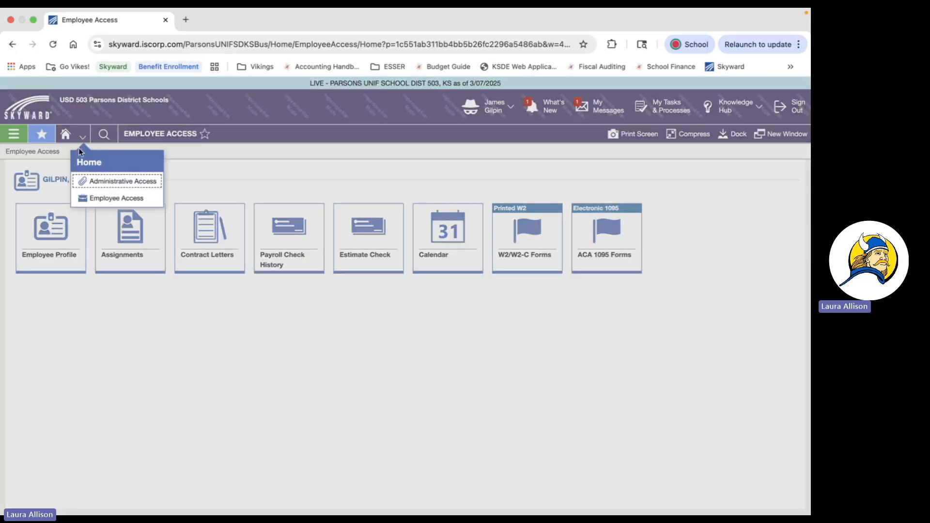
left_click(85, 181)
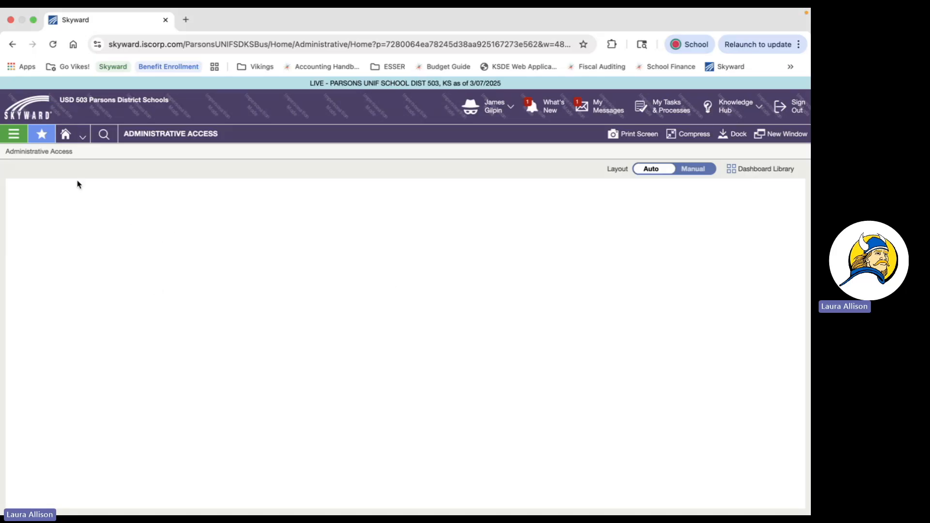
left_click(10, 137)
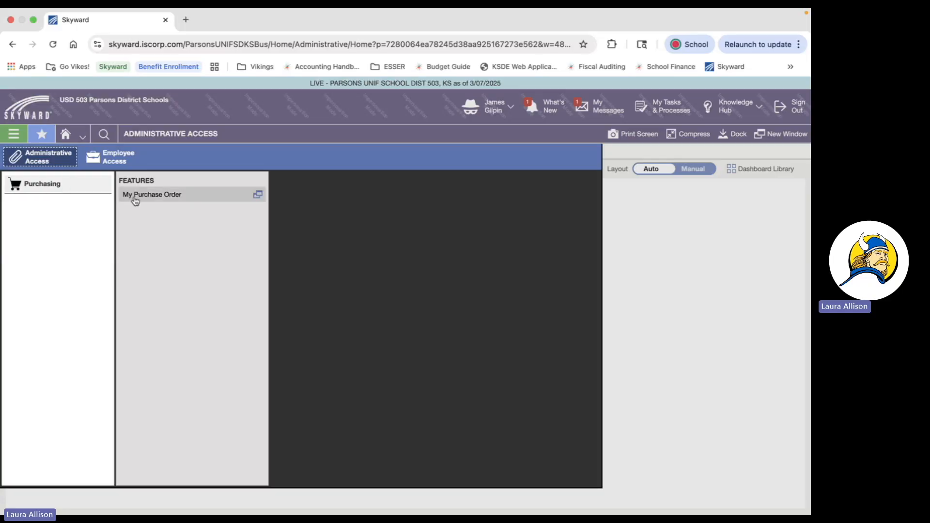
left_click(151, 199)
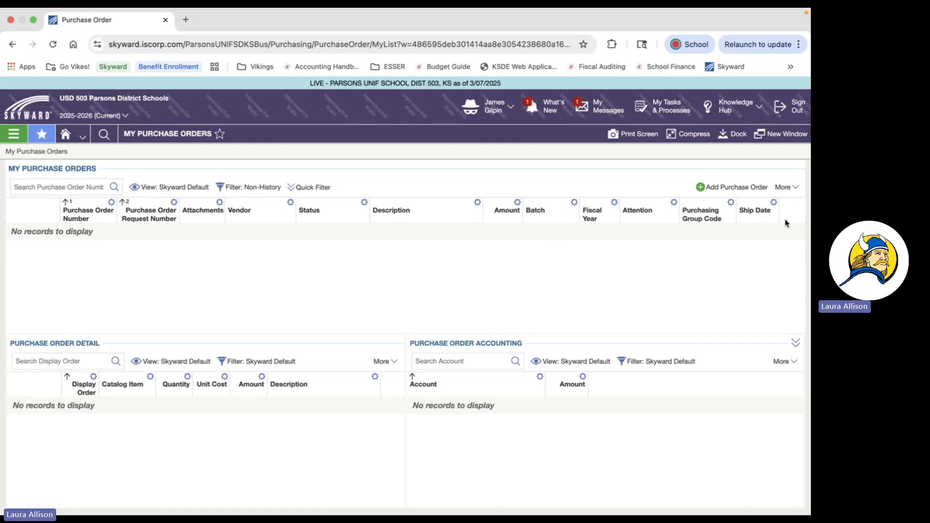
Add the My Purchase Orders list to the dashboard as a live tile and open the list from that tile
left_click(795, 188)
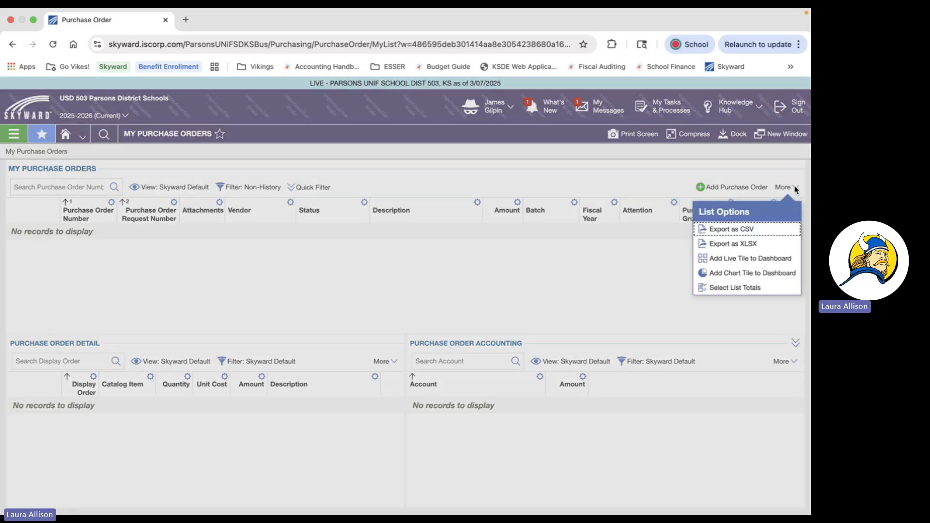
left_click(730, 260)
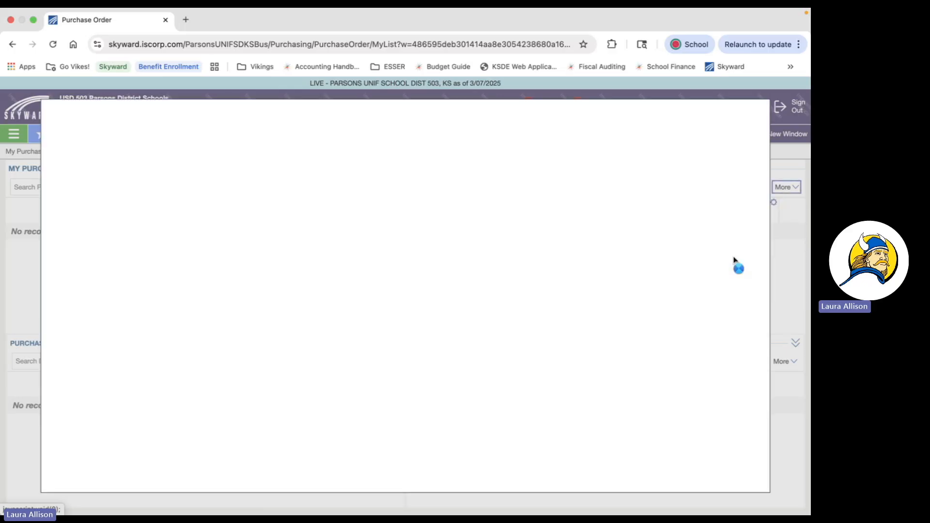
left_click(67, 139)
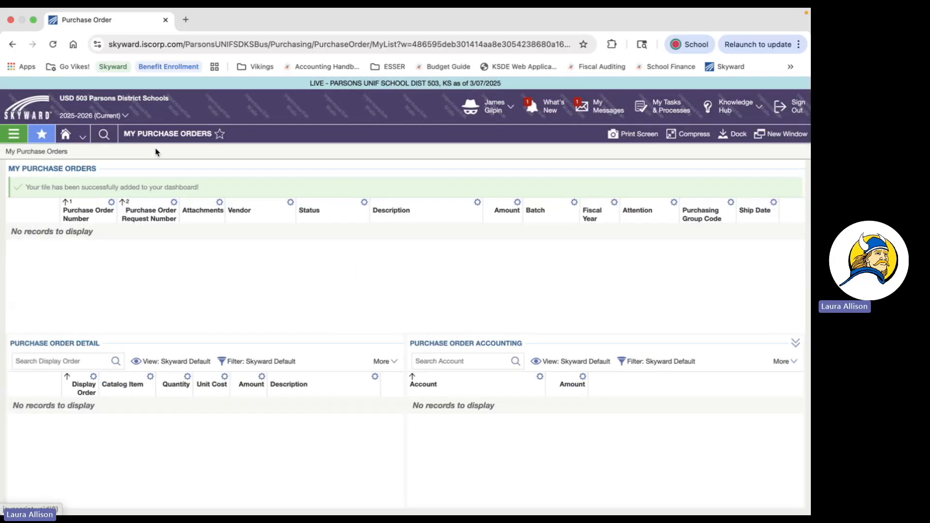
left_click(65, 134)
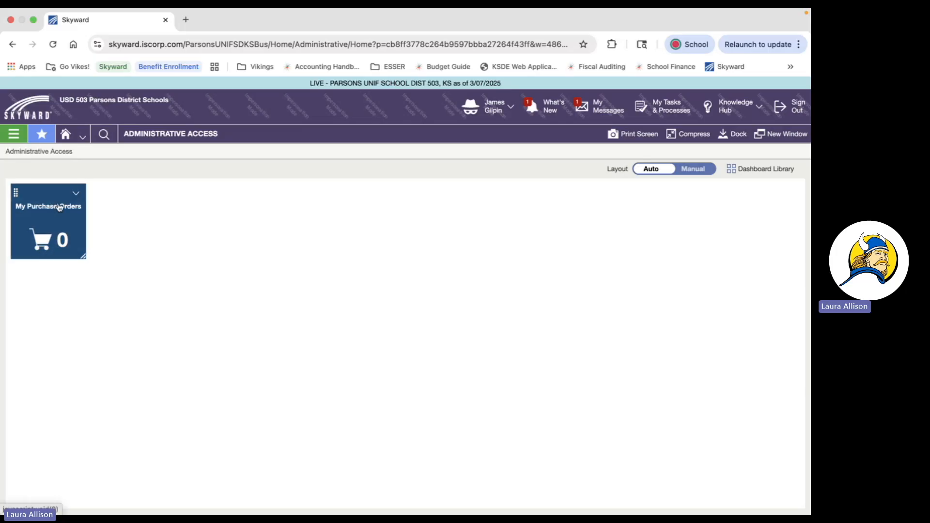
left_click(60, 208)
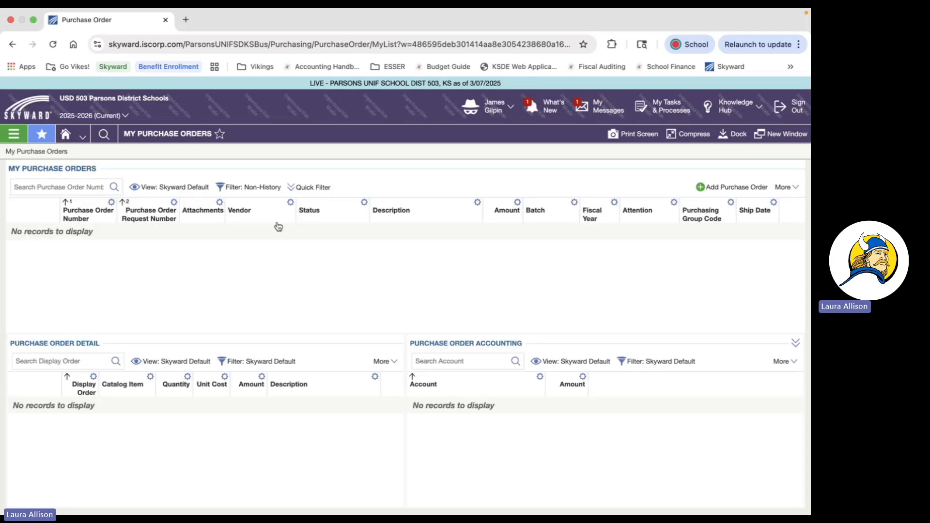
Filter the purchase orders by Unsubmitted/Waiting for Approval/Batch, Batch and Open in turn, ending on the All filter
left_click(256, 187)
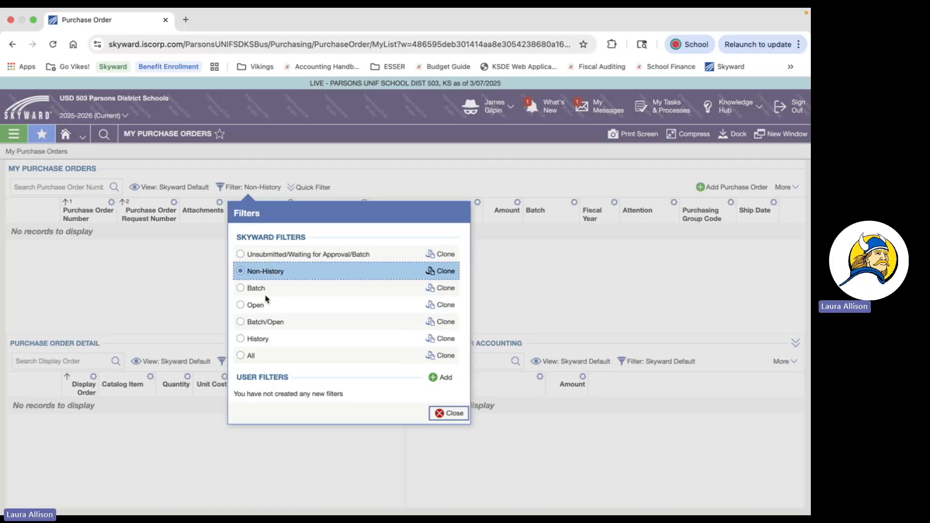
left_click(257, 254)
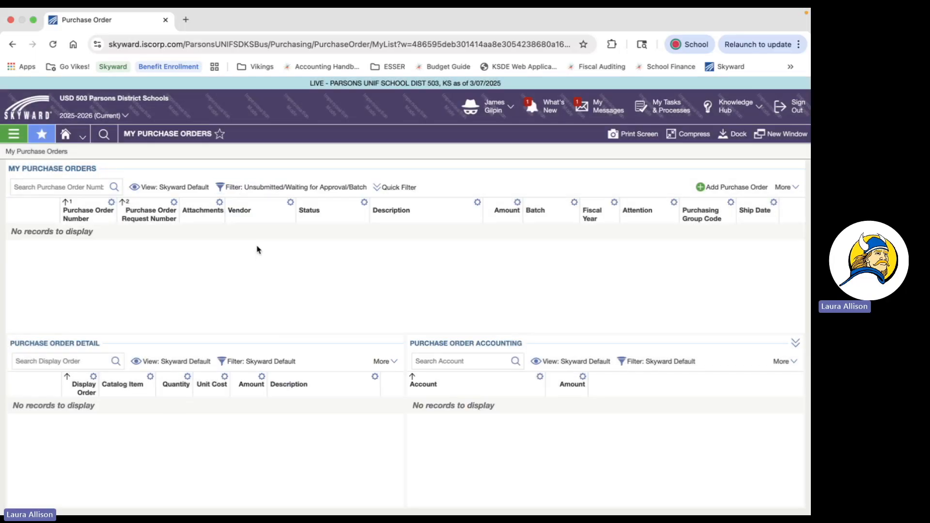
left_click(253, 192)
left_click(284, 287)
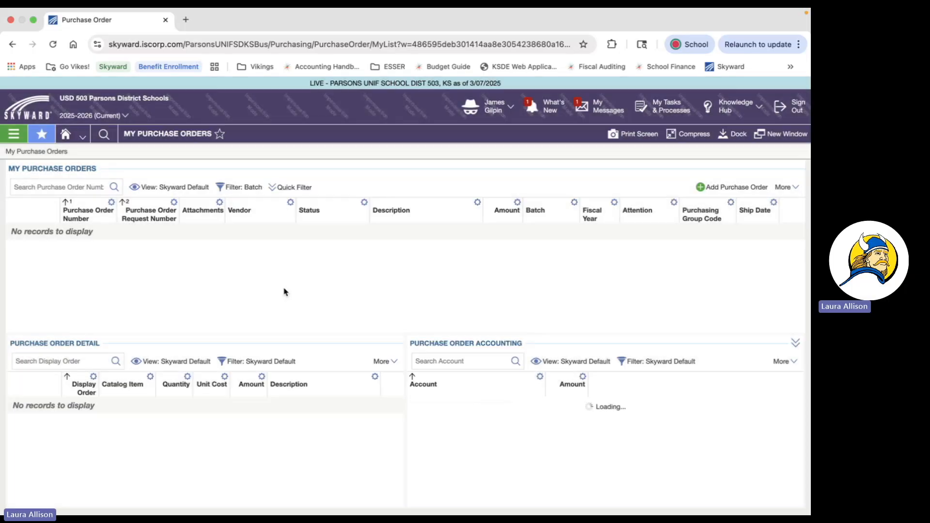
left_click(252, 191)
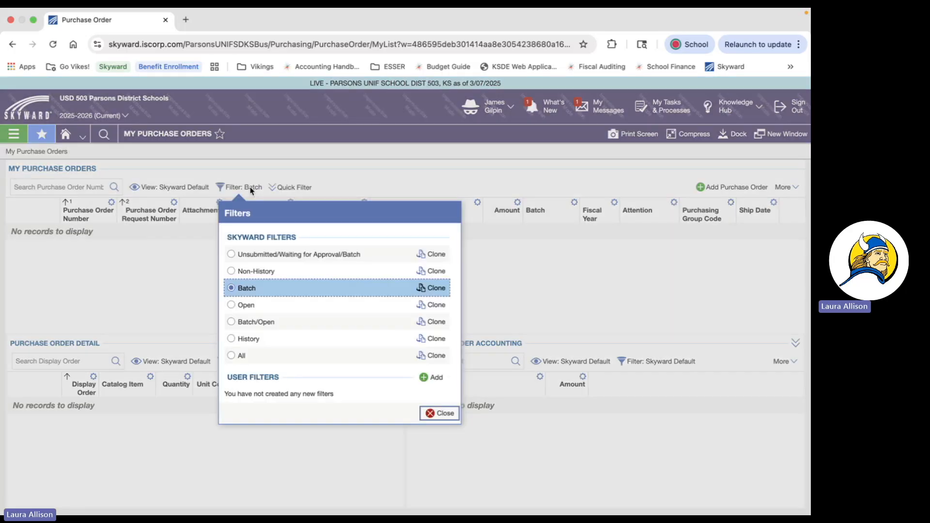
left_click(230, 309)
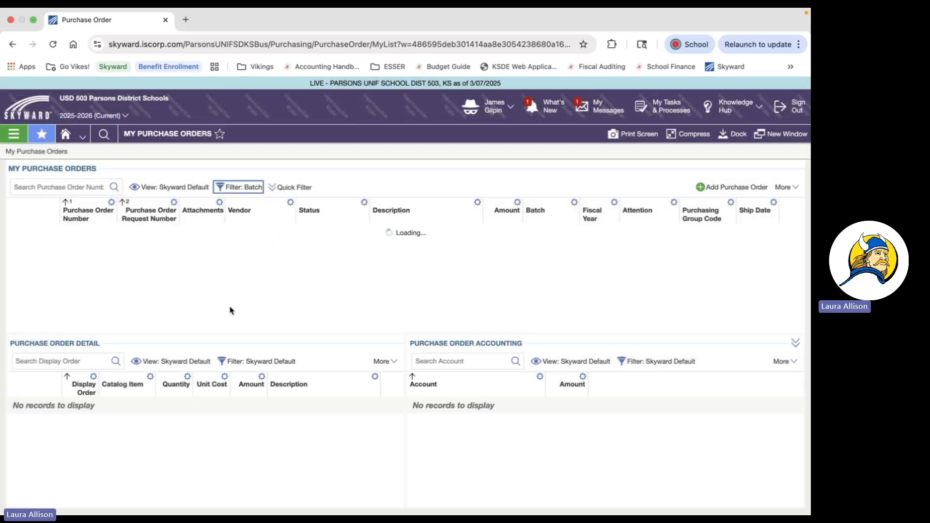
left_click(241, 191)
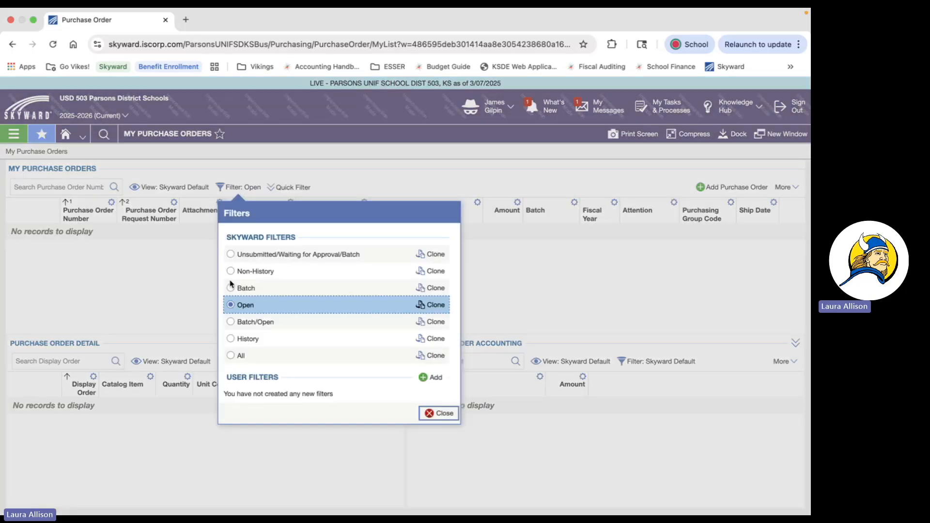
left_click(231, 356)
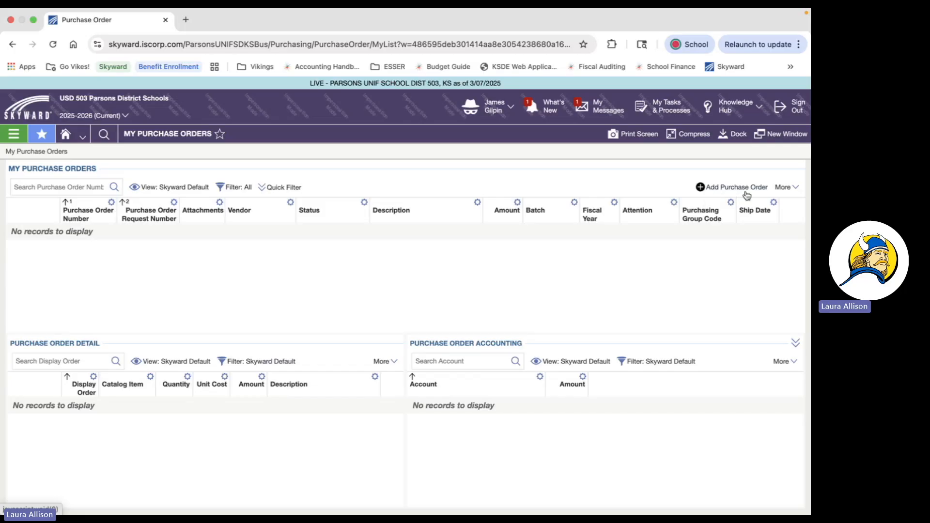
Start a new purchase order and assign it to purchasing group 2300, CTE PO Group
left_click(720, 189)
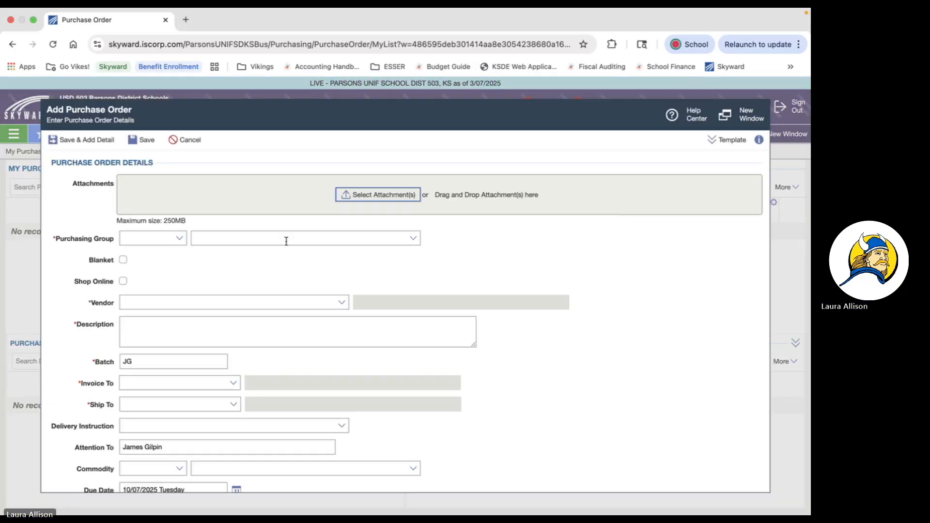
scroll(202, 281, "down", 1)
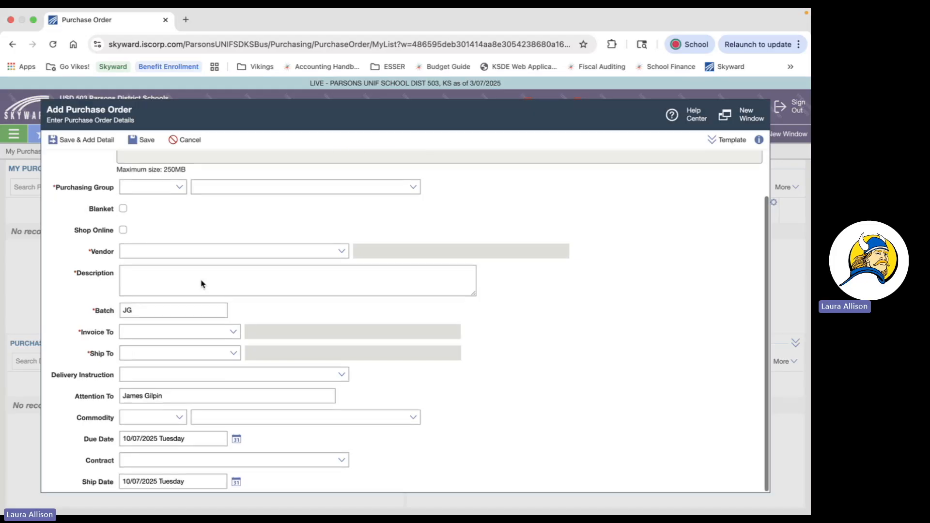
scroll(202, 280, "up", 1)
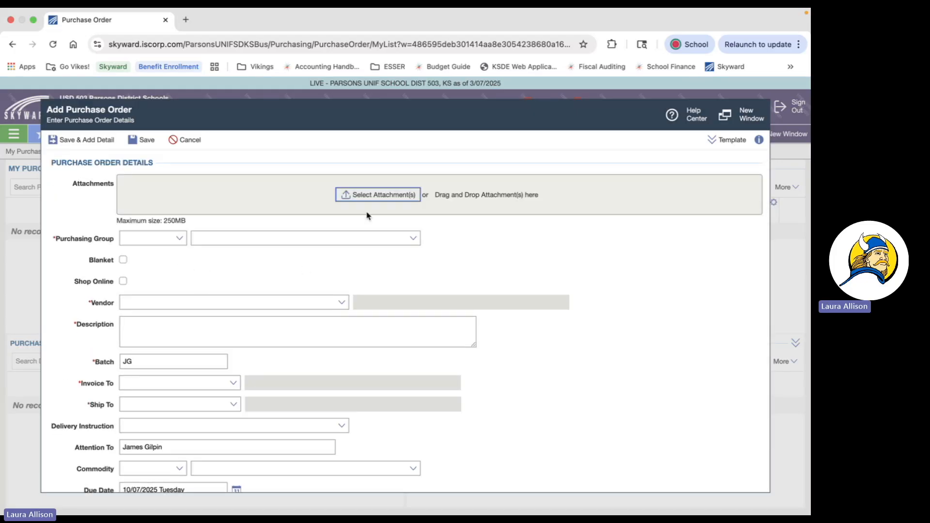
left_click(183, 235)
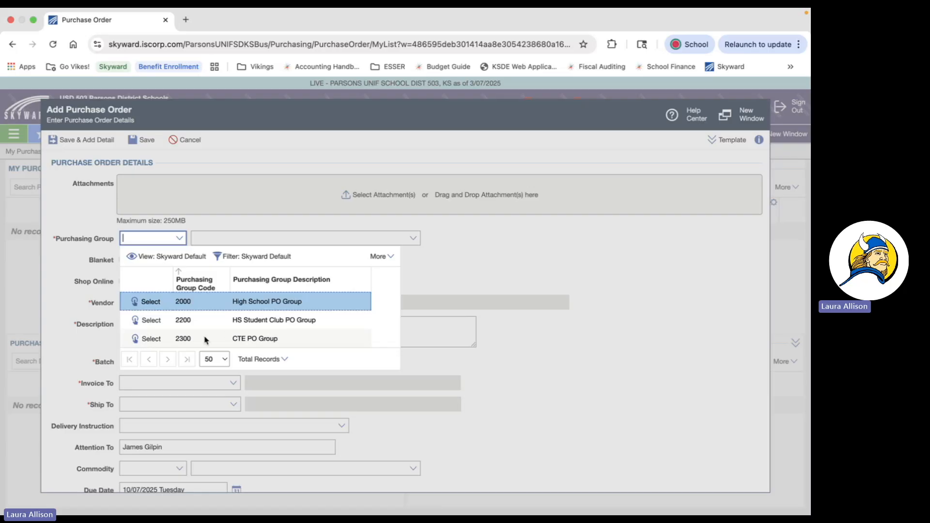
left_click(147, 339)
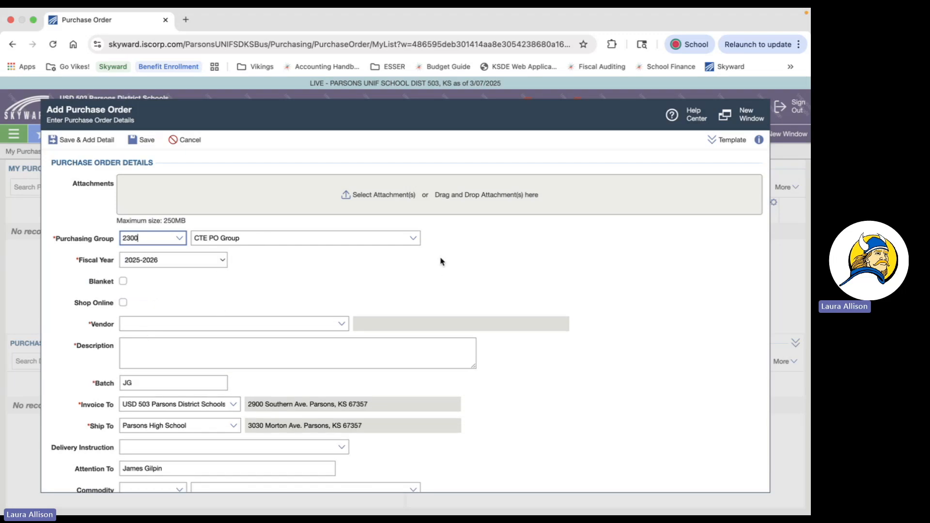
Choose ACCO Brands USA, LLC as the vendor of the purchase order
left_click(133, 323)
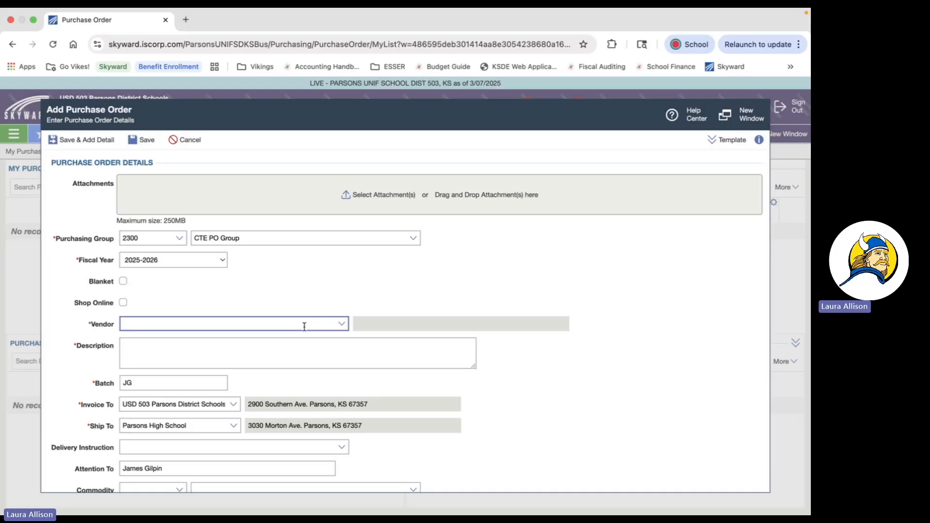
left_click(342, 324)
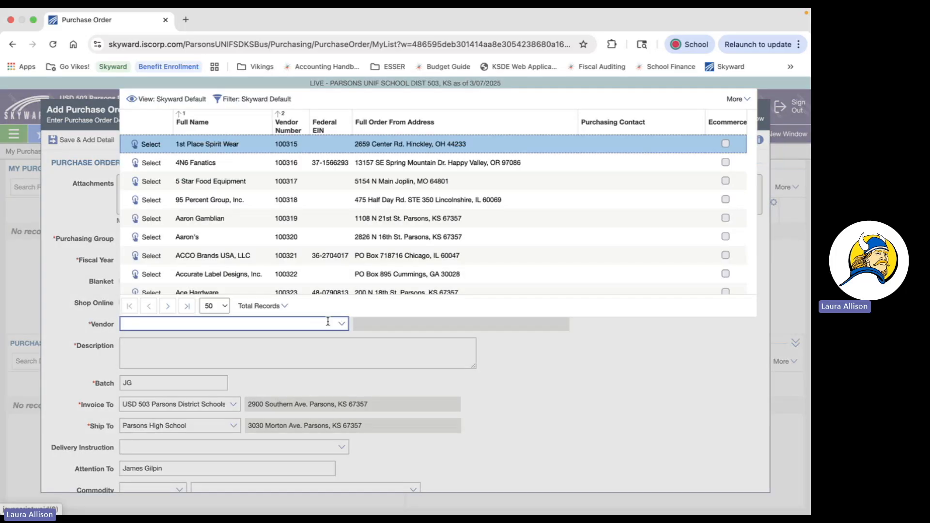
scroll(158, 276, "down", 3)
left_click(151, 168)
Enter "Materials for classroom instruction" as the purchase order description
left_click(227, 362)
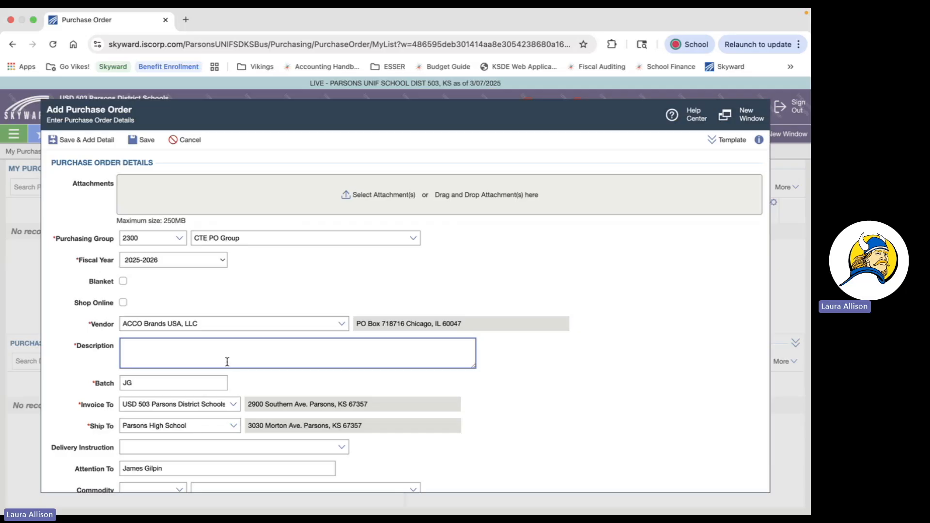
type("Mater")
type("ials for clasro")
type("room instruction")
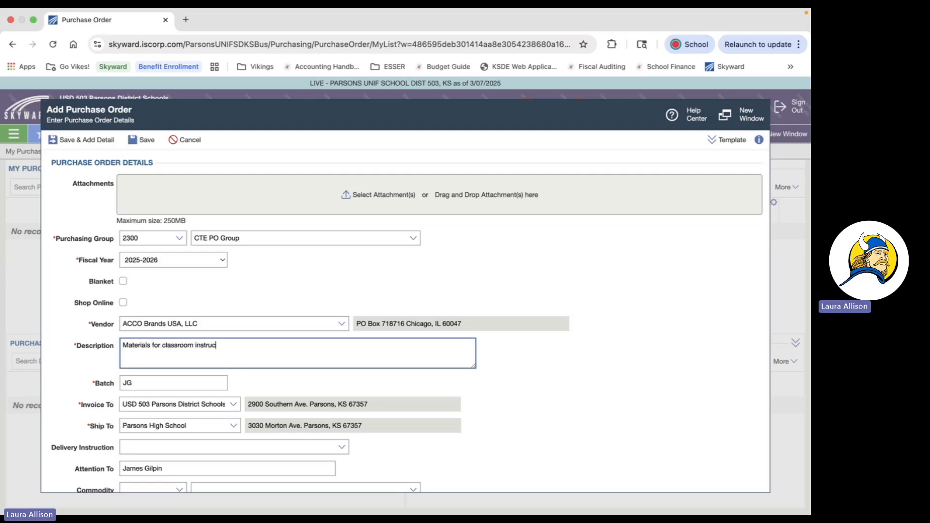
Review the batch code and the available Ship To locations of the new purchase order
left_click_drag(153, 386, 120, 387)
left_click(143, 385)
scroll(143, 387, "down", 2)
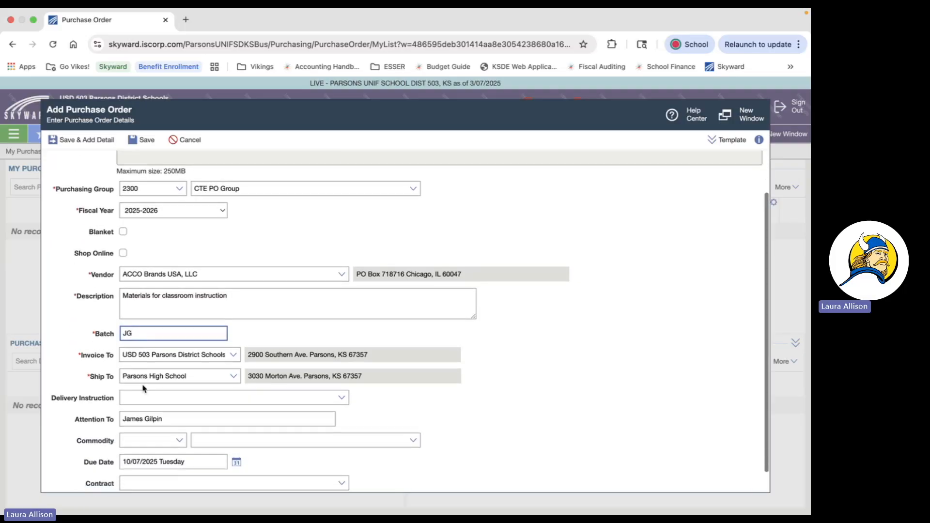
left_click(234, 377)
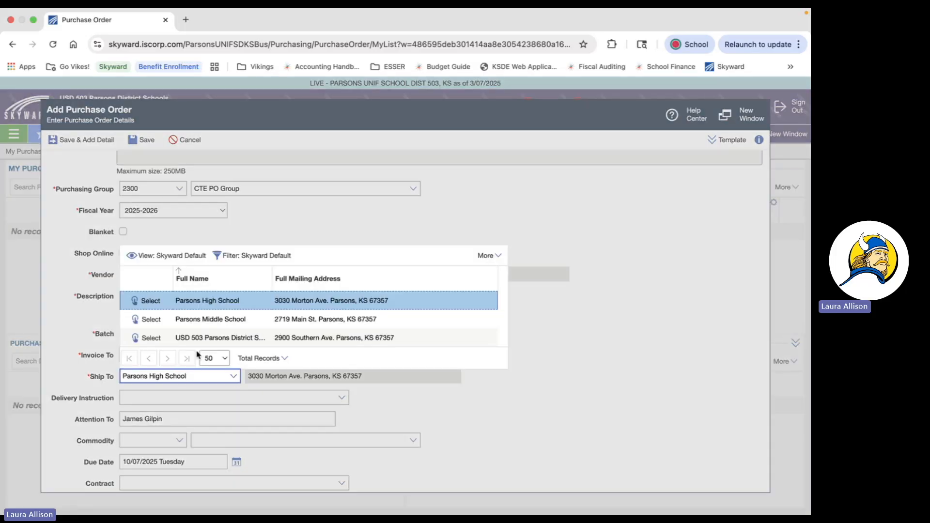
left_click(179, 396)
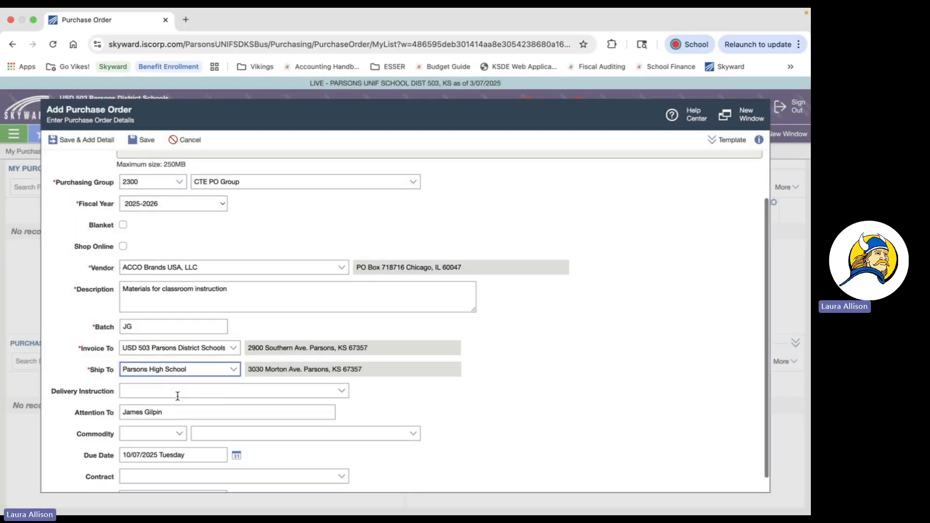
Check the Attention To entry, then save the purchase order and continue to adding its detail line
scroll(184, 390, "down", 1)
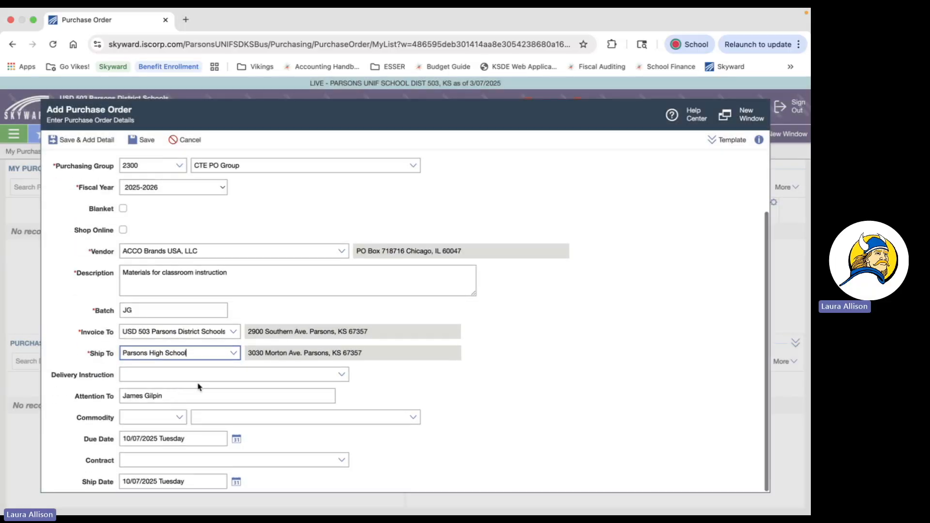
left_click(175, 395)
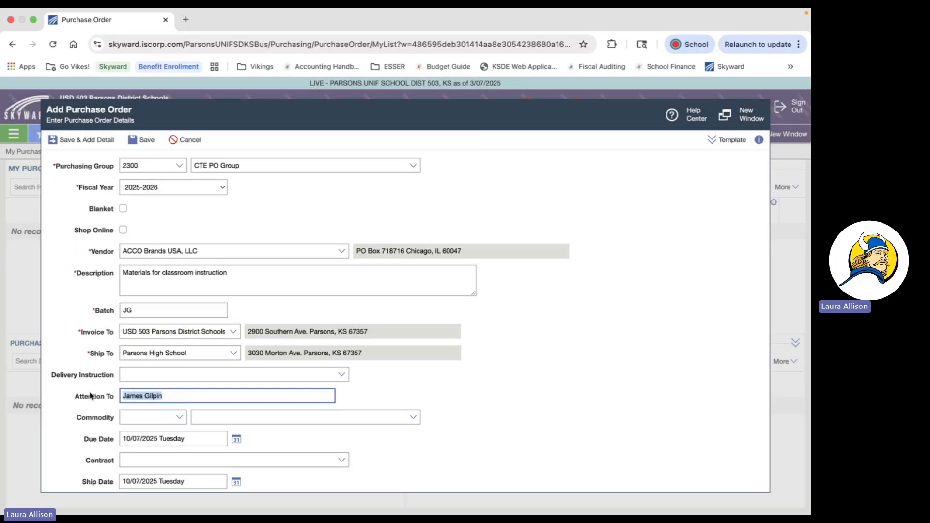
left_click(165, 395)
left_click(94, 143)
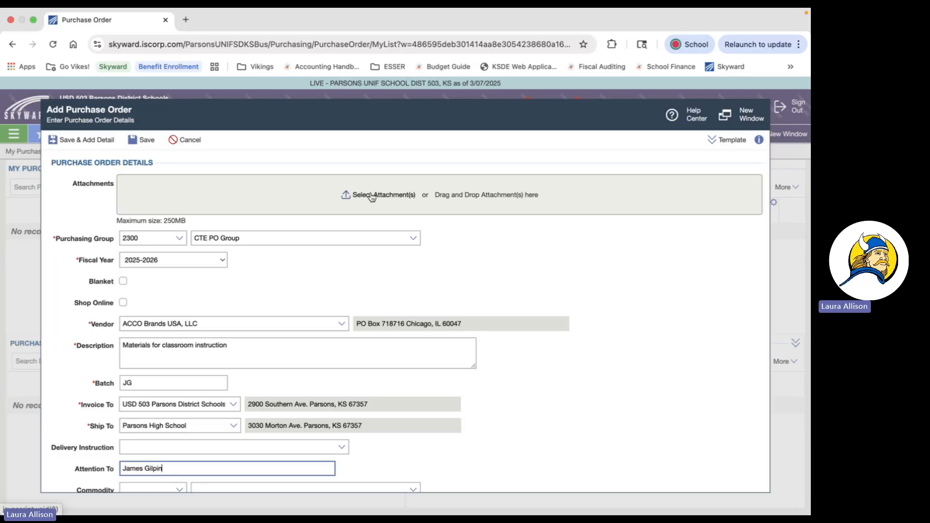
left_click(87, 140)
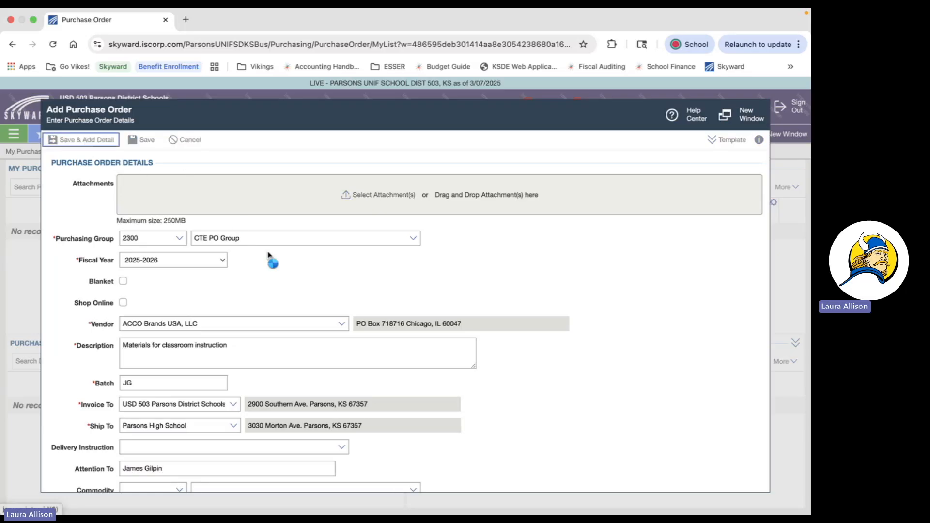
Fill in the detail line with description "Testing supplies", quantity 50, unit of measure EACH and unit cost 5
left_click(200, 255)
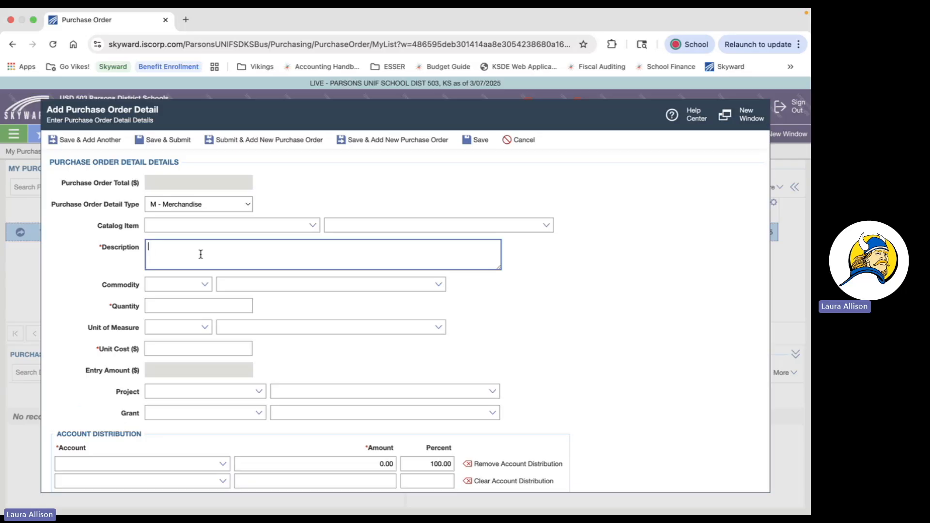
type("Testing supplies")
key("Tab")
key("Tab")
key("Tab")
type("50")
key("Tab")
type("EACH")
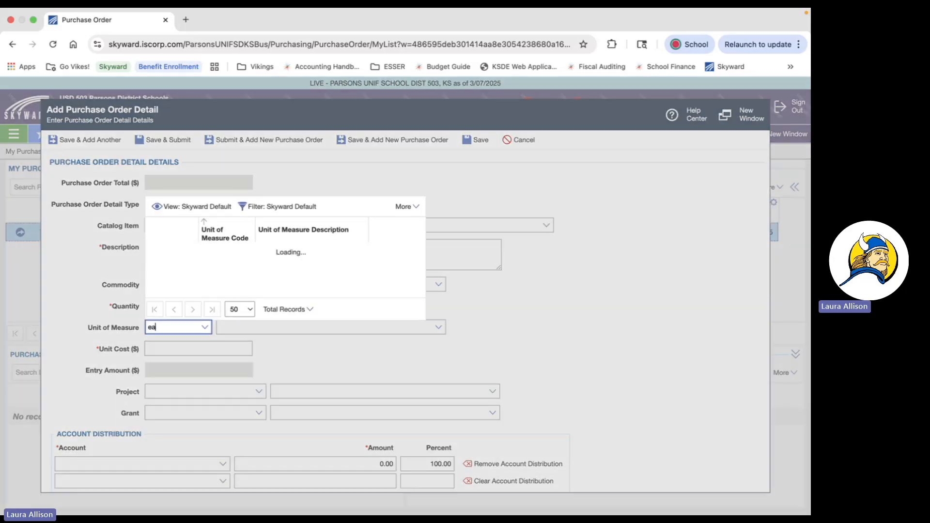
key("Tab")
key("Tab")
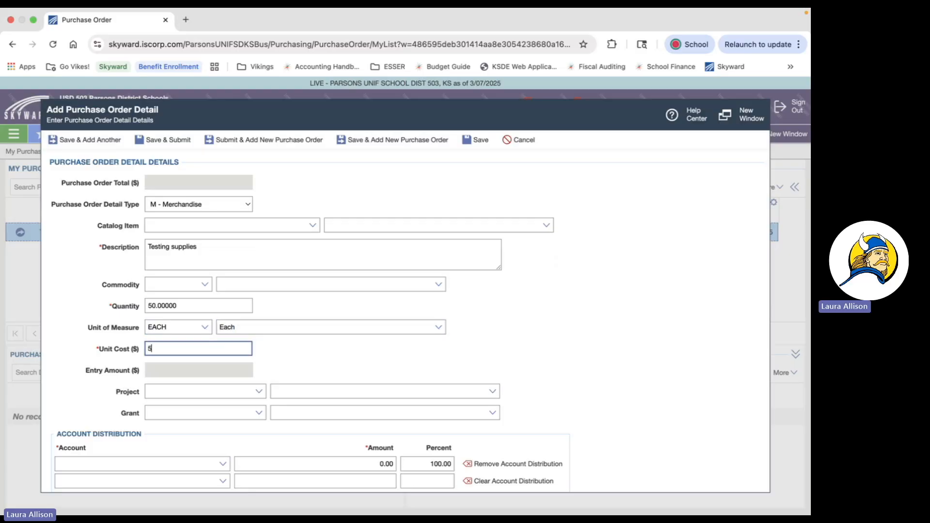
key("Tab")
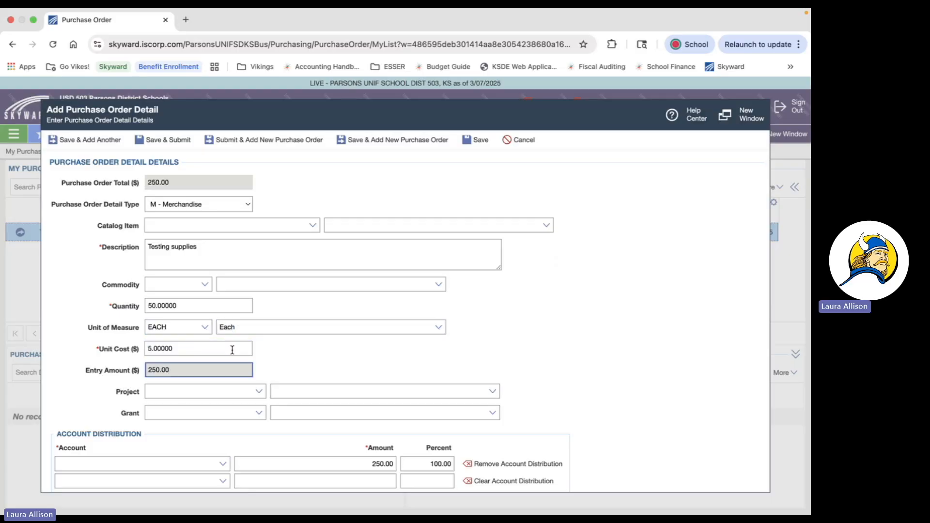
Open the account choices for the first distribution line and widen the Account Description column to show full descriptions
scroll(218, 403, "down", 2)
scroll(206, 359, "up", 2)
scroll(183, 255, "down", 2)
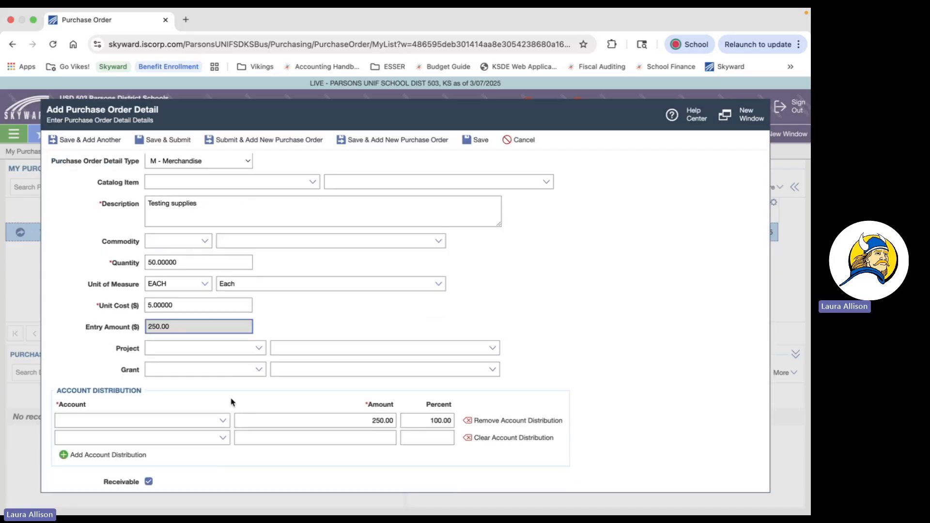
left_click(223, 420)
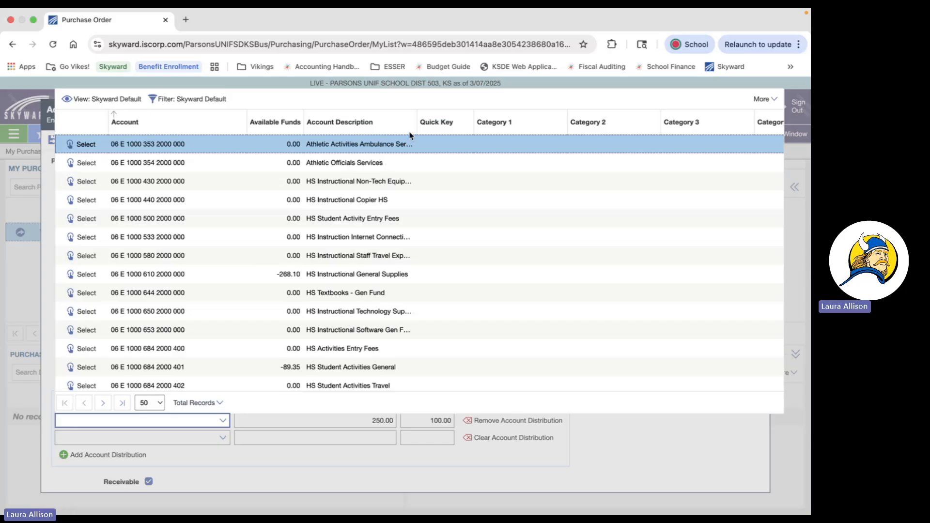
left_click_drag(417, 125, 495, 121)
Examine the first page of available accounts, comparing their descriptions and available funds
scroll(365, 289, "down", 3)
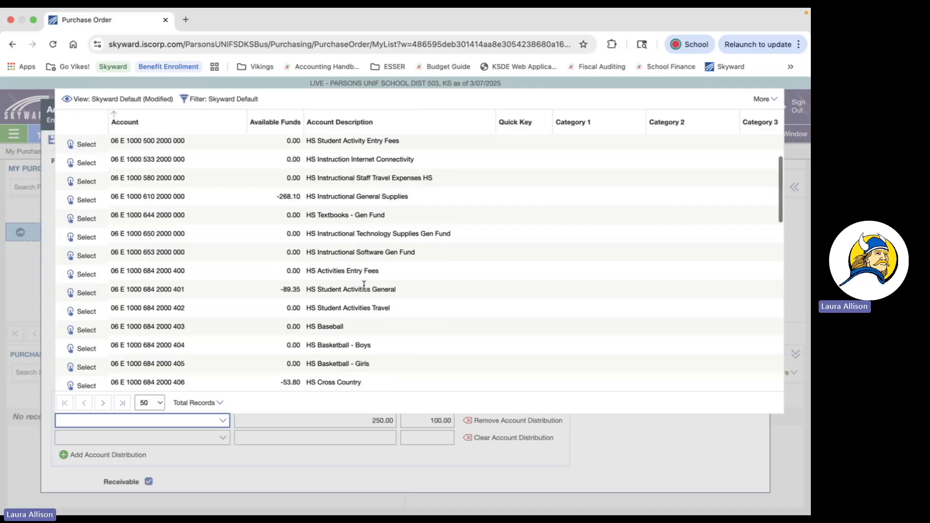
scroll(365, 289, "down", 10)
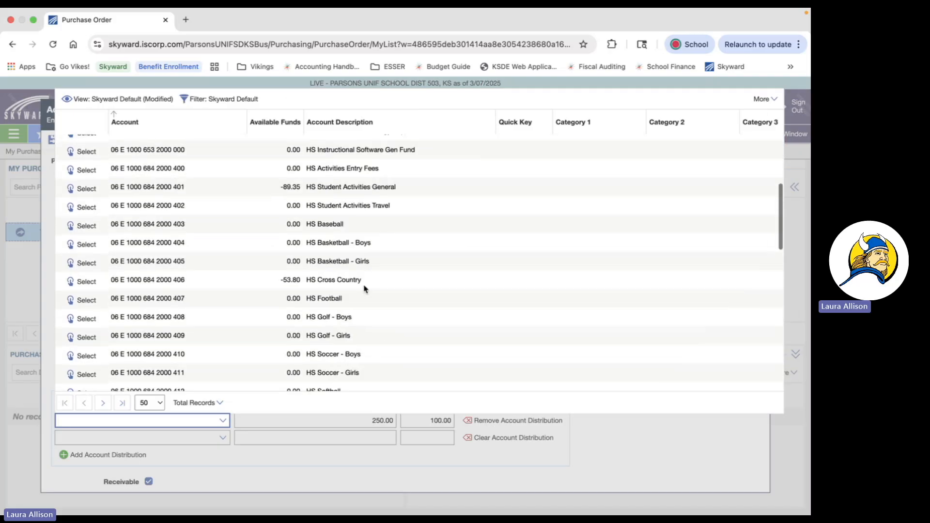
scroll(365, 289, "down", 6)
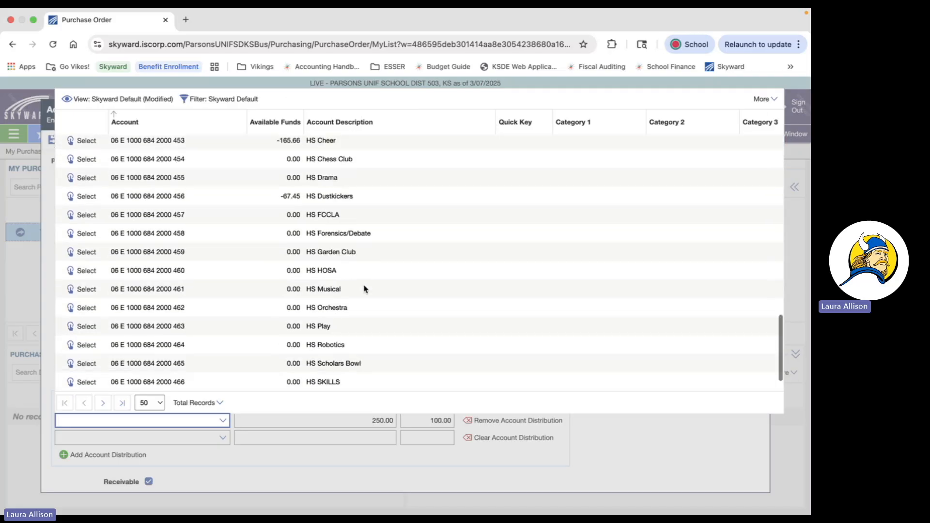
scroll(365, 289, "up", 15)
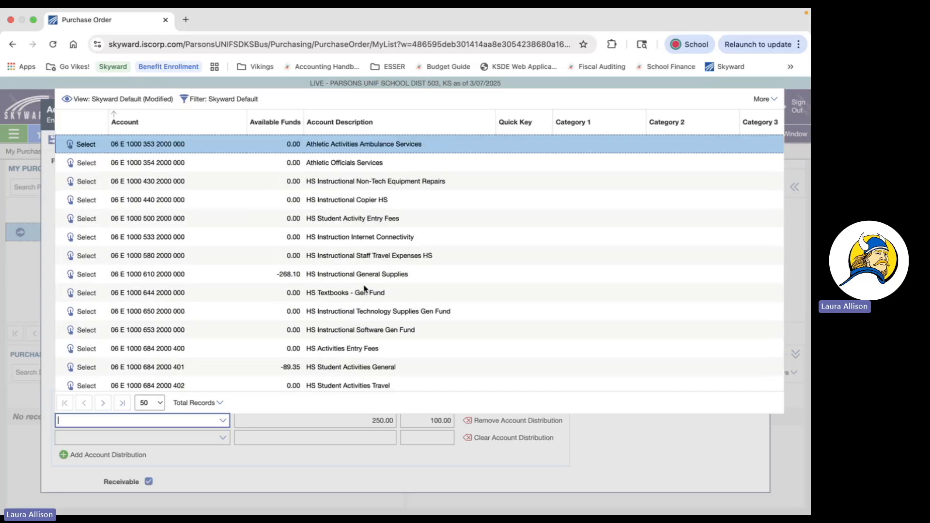
scroll(364, 290, "down", 1)
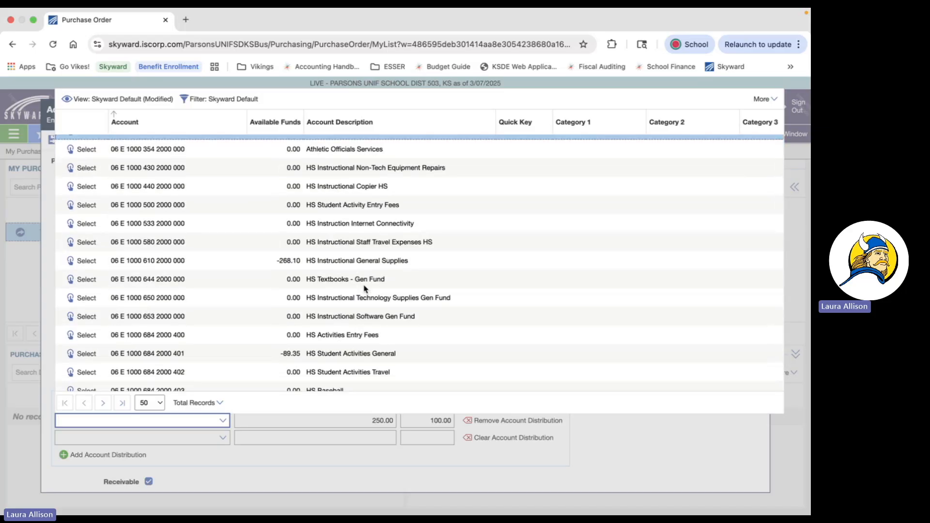
scroll(365, 289, "down", 8)
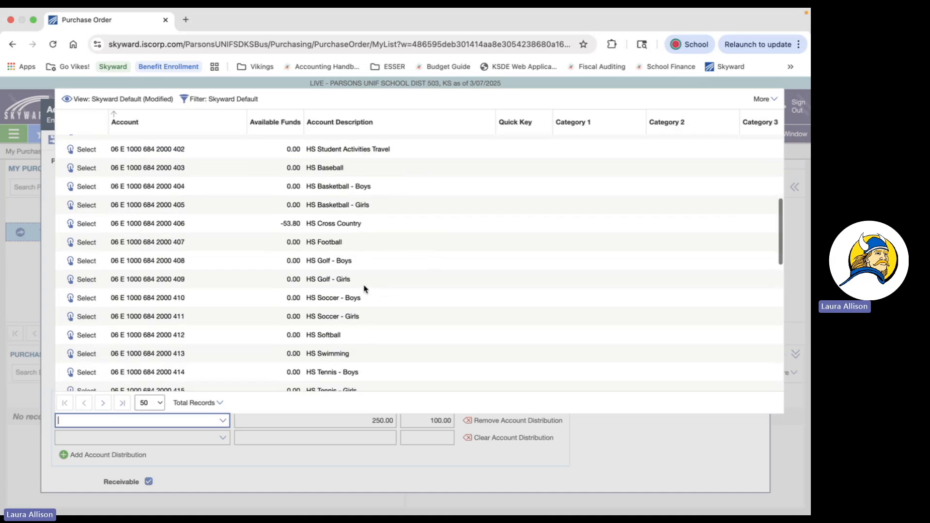
scroll(364, 289, "down", 4)
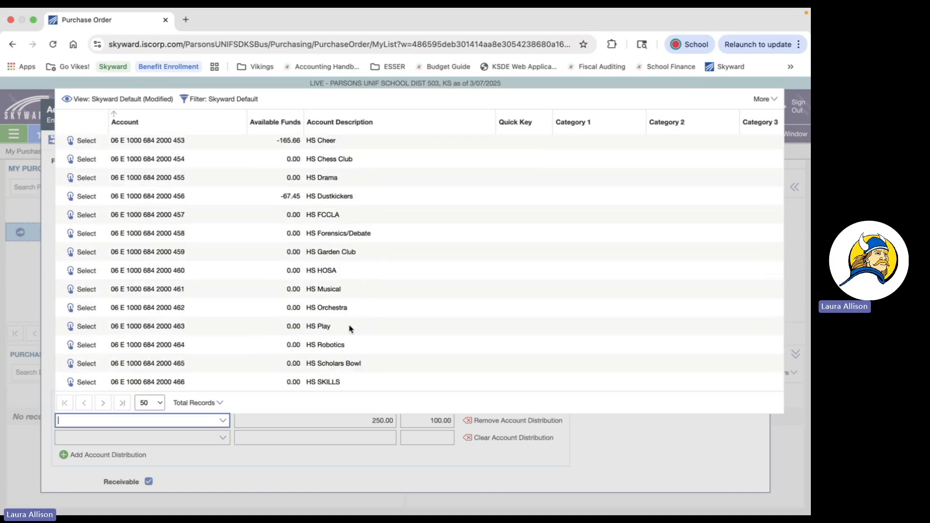
scroll(350, 329, "up", 3)
scroll(349, 329, "up", 4)
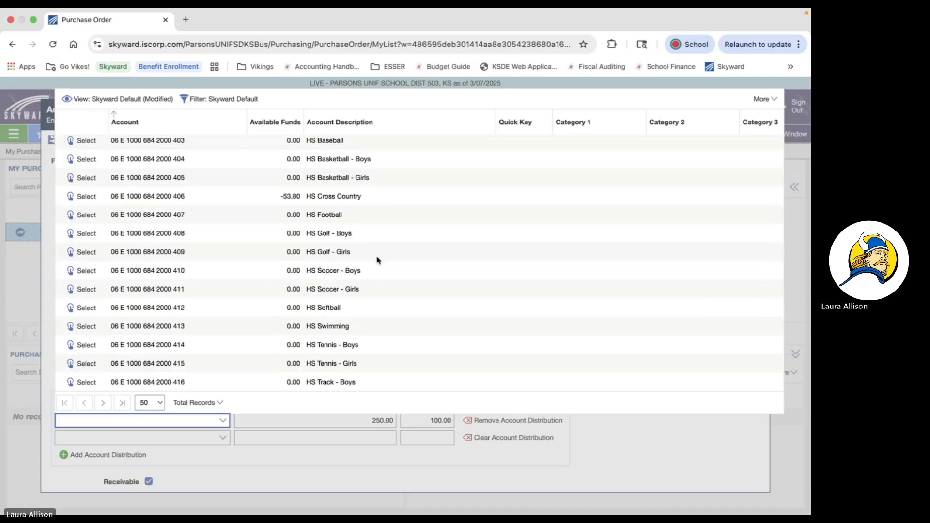
scroll(360, 291, "up", 3)
scroll(360, 292, "up", 1)
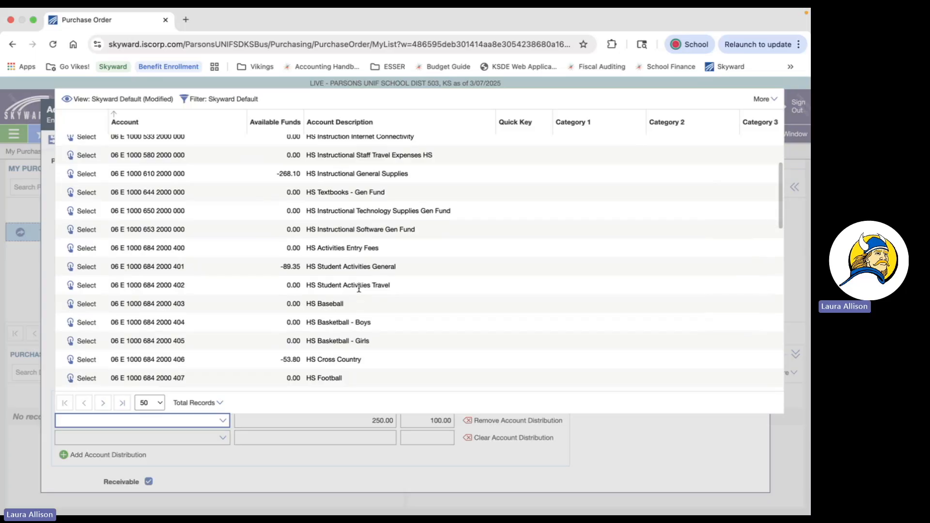
scroll(360, 291, "down", 3)
scroll(360, 291, "down", 15)
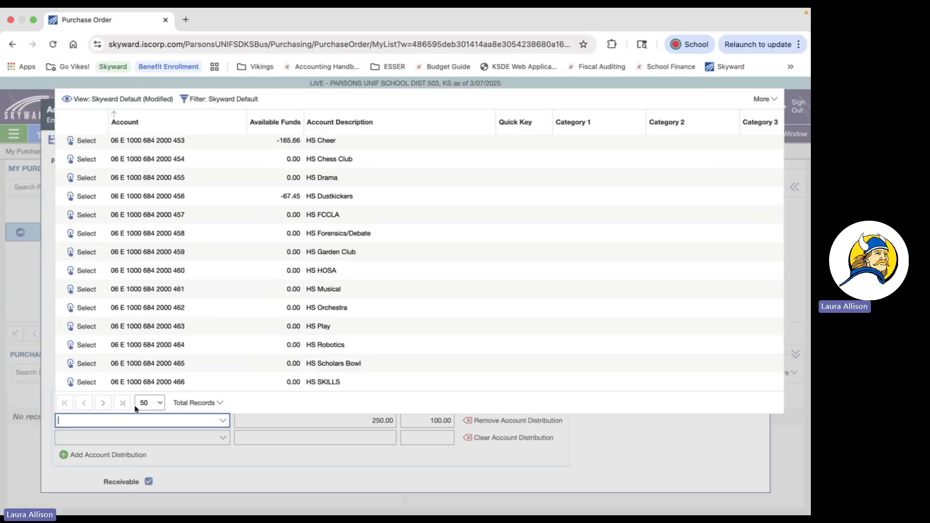
Check the next page of accounts and set the account list to display 100 records per page
left_click(106, 408)
left_click(101, 409)
left_click(84, 406)
left_click(102, 406)
scroll(181, 313, "down", 5)
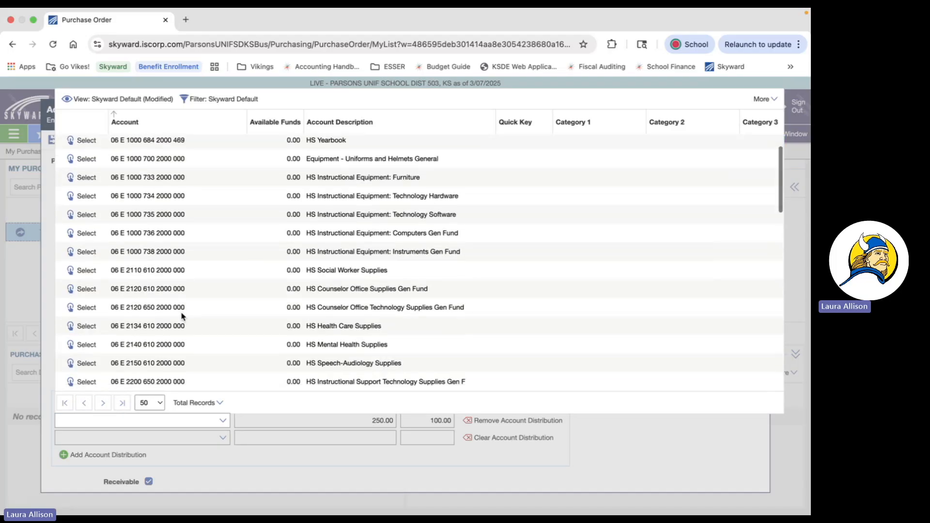
left_click(156, 404)
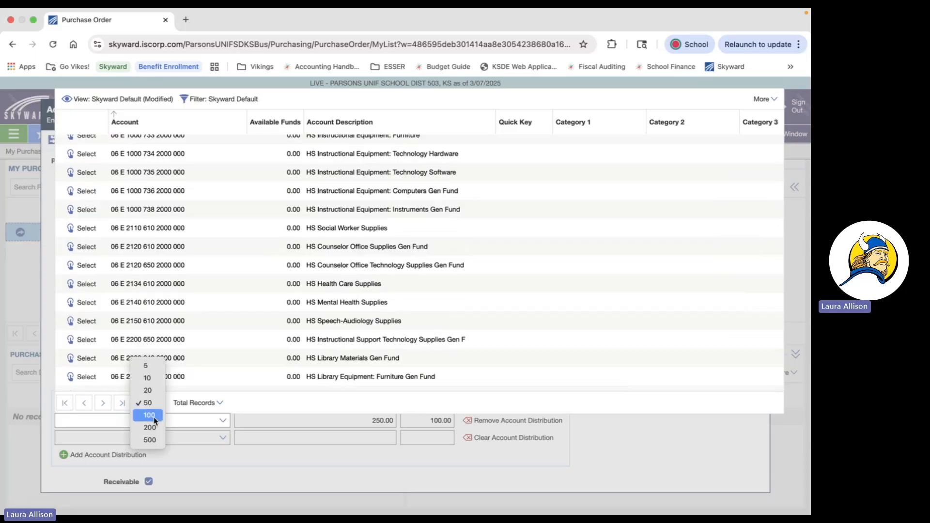
left_click(149, 416)
Find the Automotive Shop Supplies Voc Ed account and assign it to the first distribution line
scroll(184, 291, "down", 20)
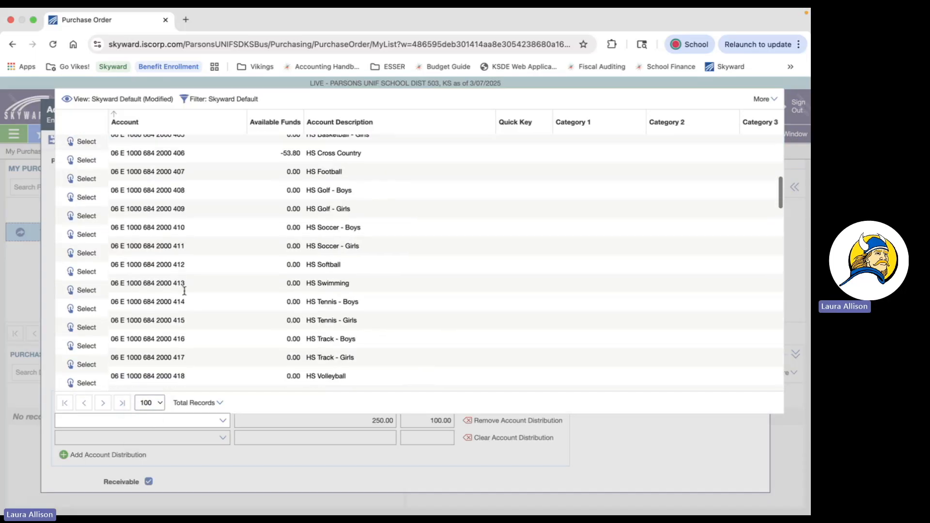
scroll(184, 293, "down", 15)
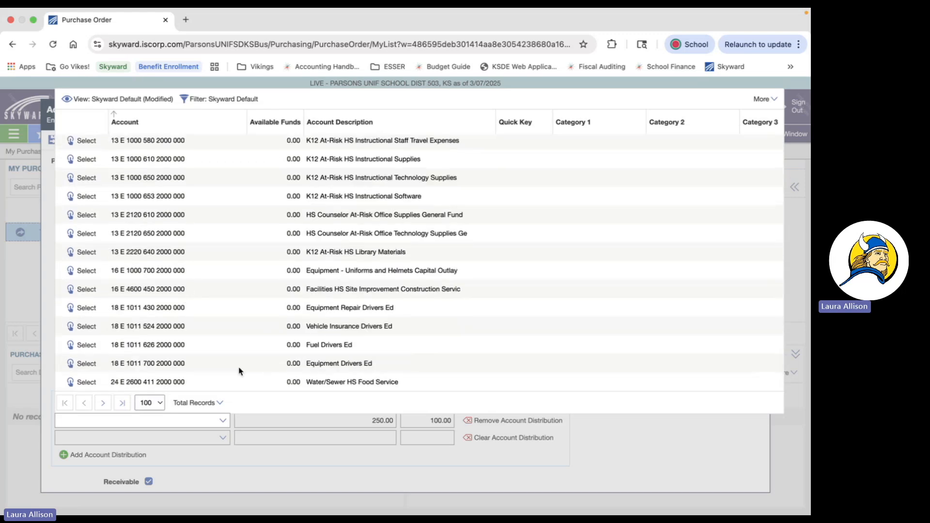
left_click(121, 403)
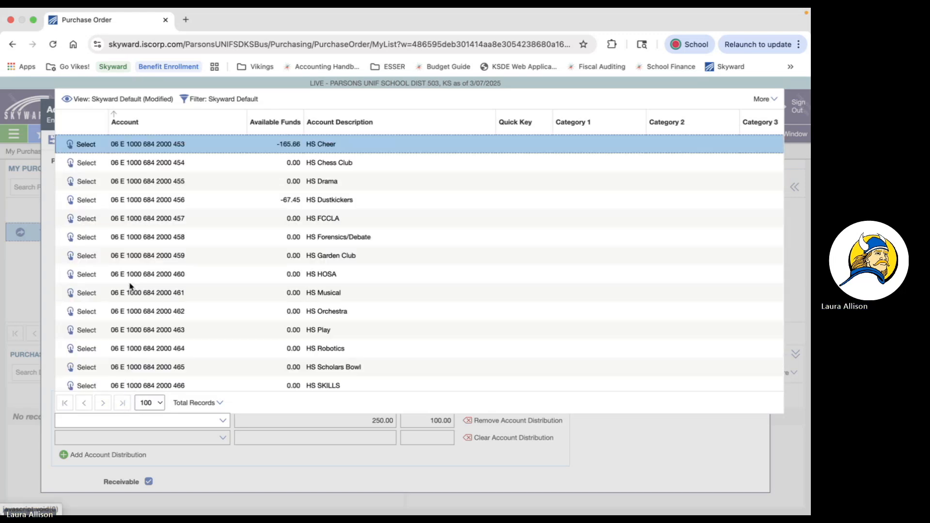
scroll(124, 277, "down", 3)
scroll(125, 280, "down", 15)
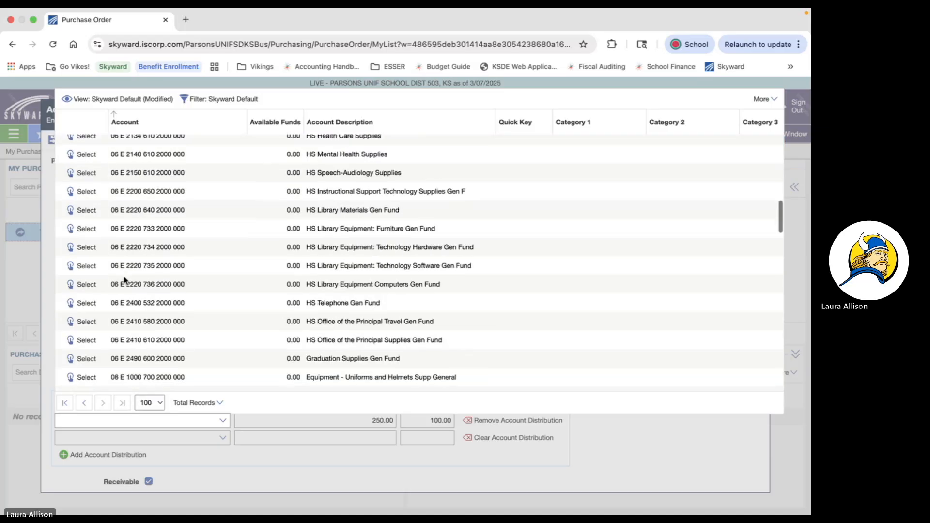
scroll(124, 279, "down", 15)
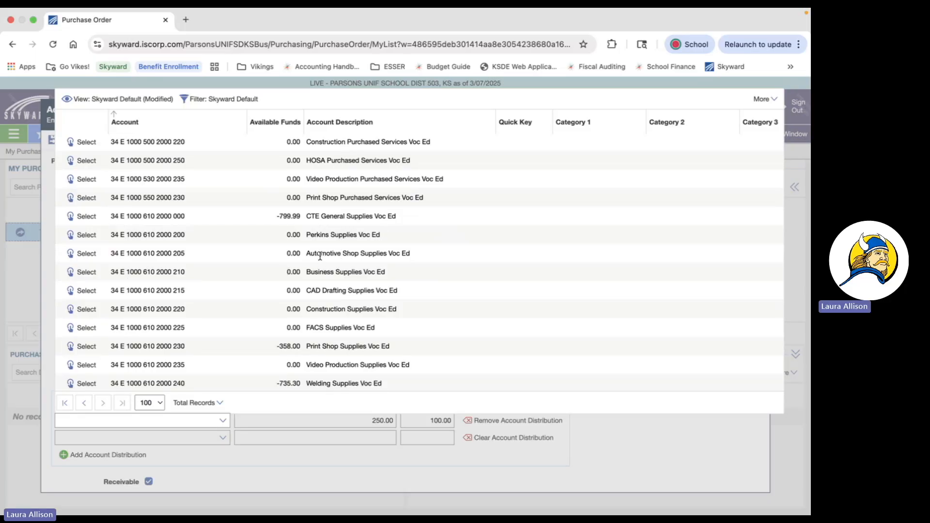
left_click(90, 254)
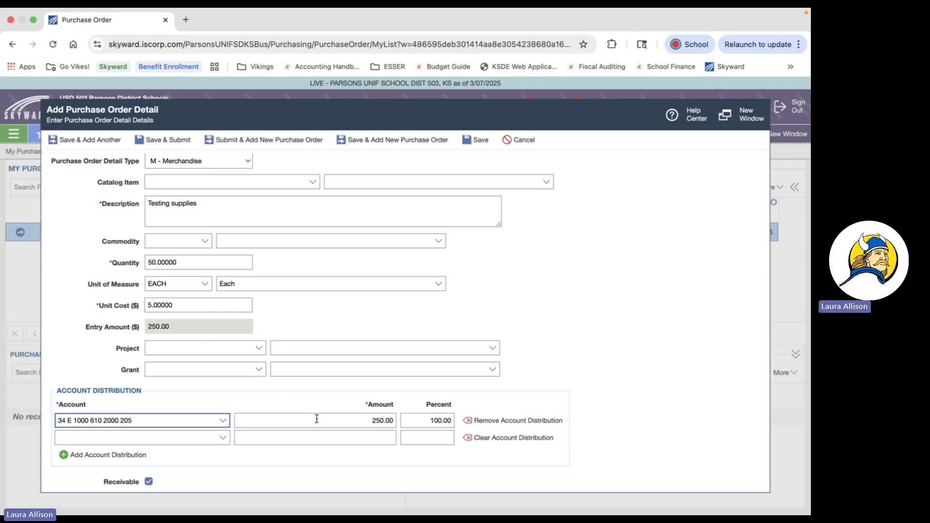
Set the first account distribution's share to 50 percent
left_click(360, 418)
left_click(420, 419)
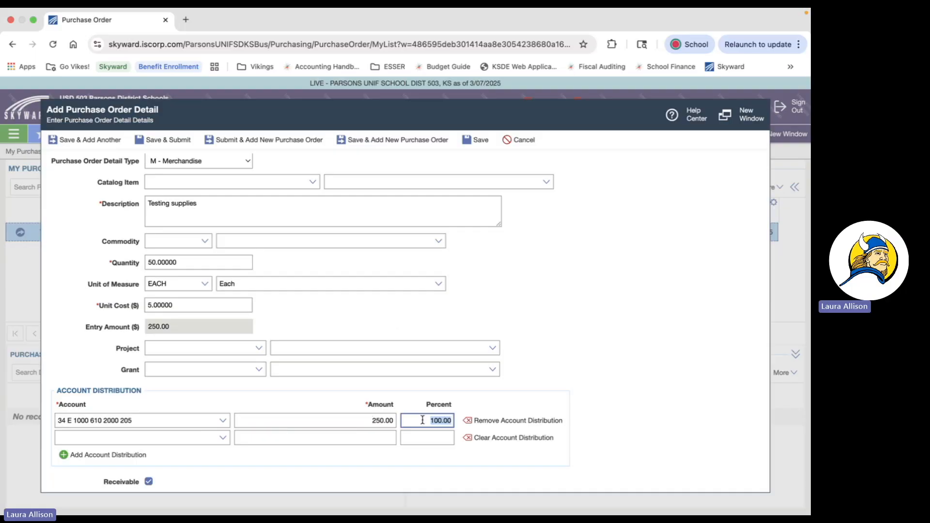
type("50")
key("Tab")
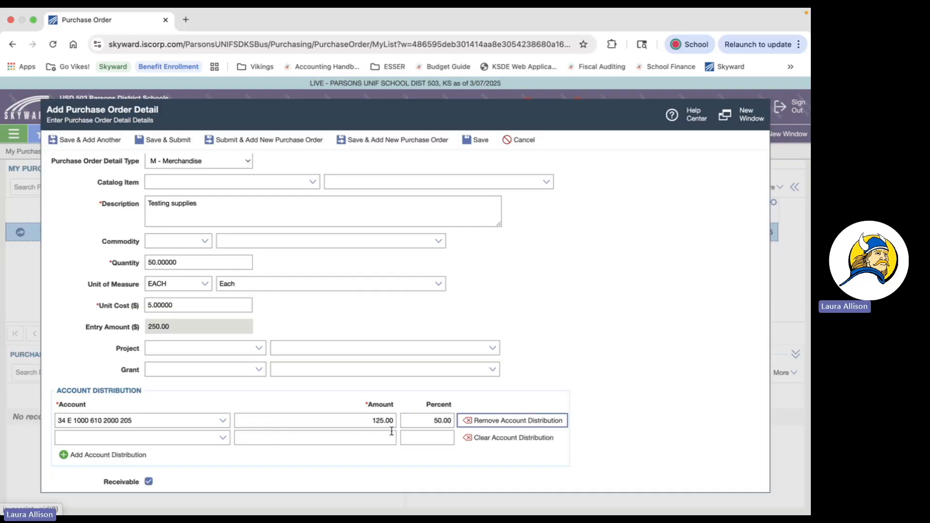
Assign the Business Equipment Voc Ed account to the second distribution line
left_click(224, 439)
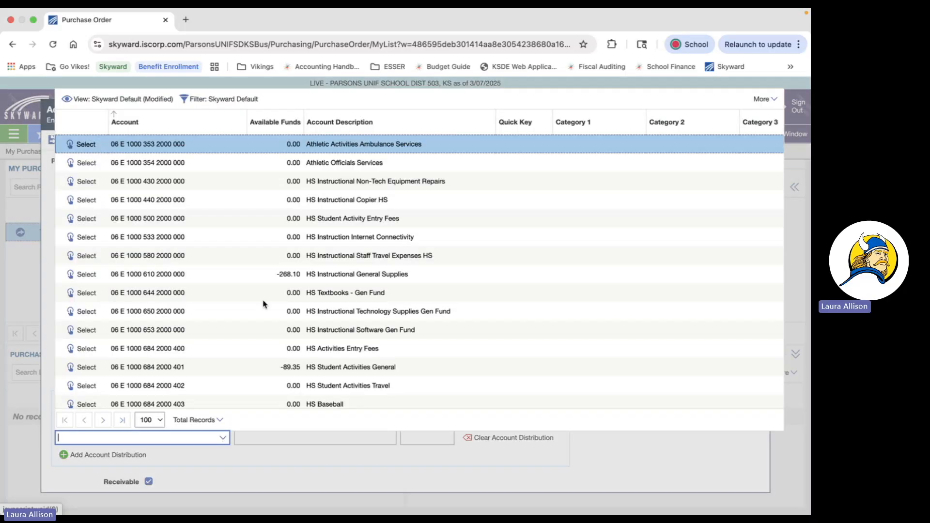
left_click(122, 420)
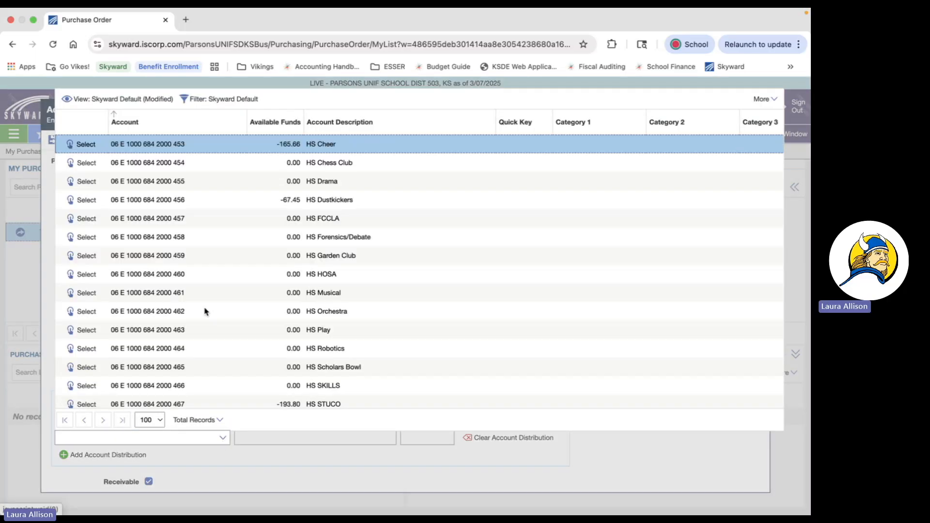
scroll(205, 311, "down", 15)
scroll(204, 311, "down", 20)
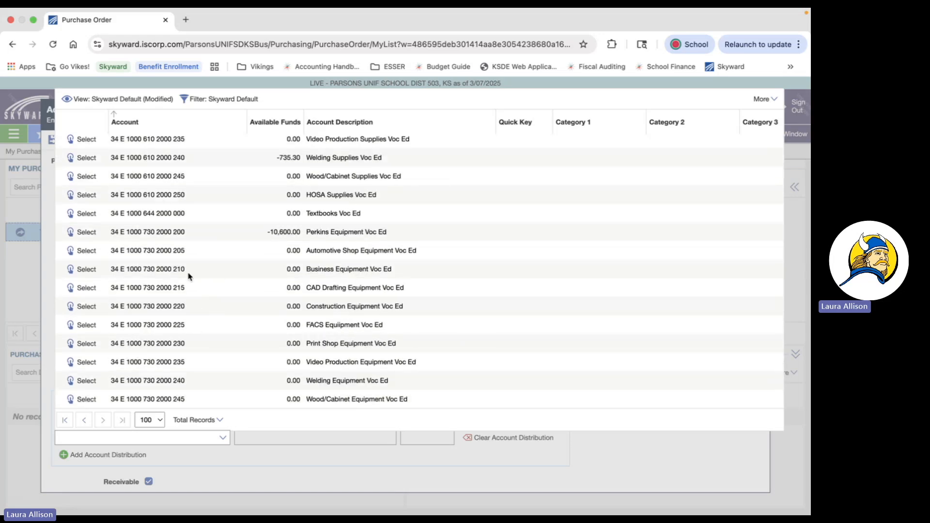
left_click(85, 269)
Set the second account distribution's share to 50 percent and try to save the detail line and add another
left_click(325, 436)
key("Tab")
type("50")
key("Tab")
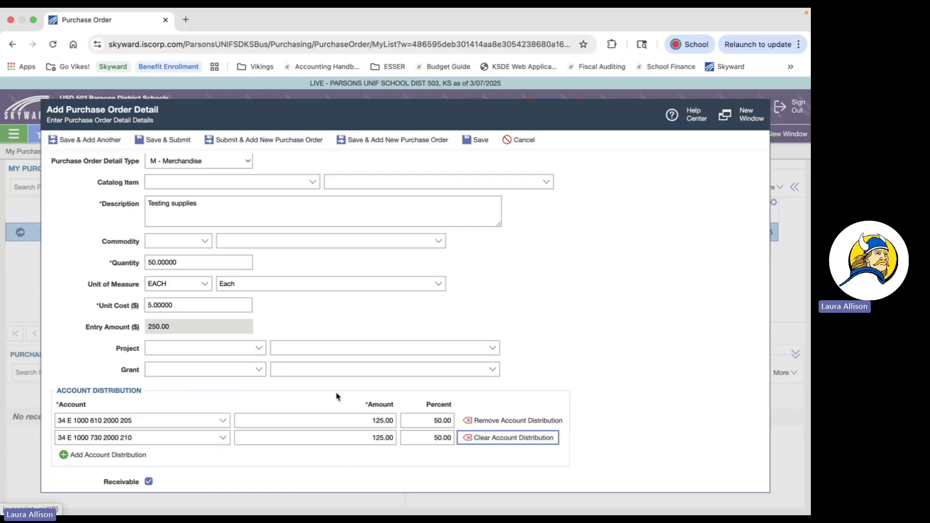
left_click(79, 145)
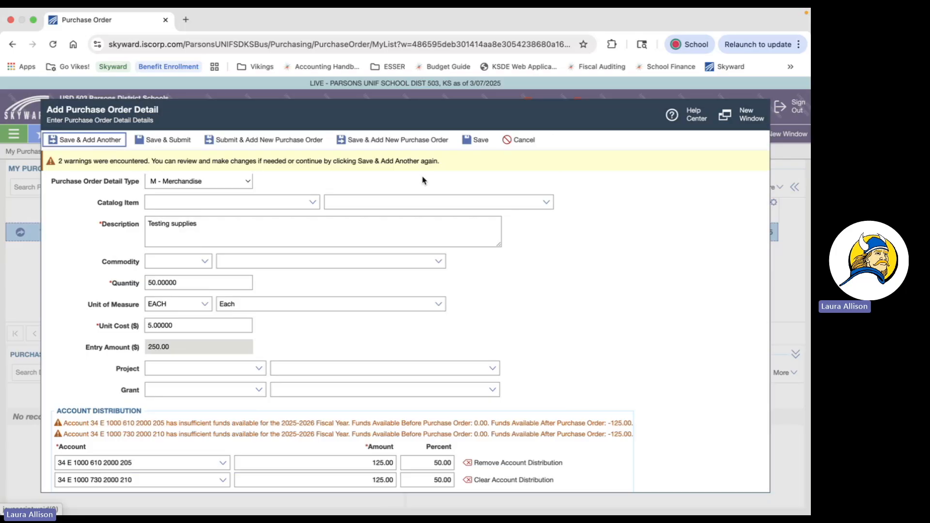
Review the fund warnings and save the testing supplies detail line anyway, continuing with another detail line
scroll(401, 264, "down", 2)
scroll(402, 265, "up", 4)
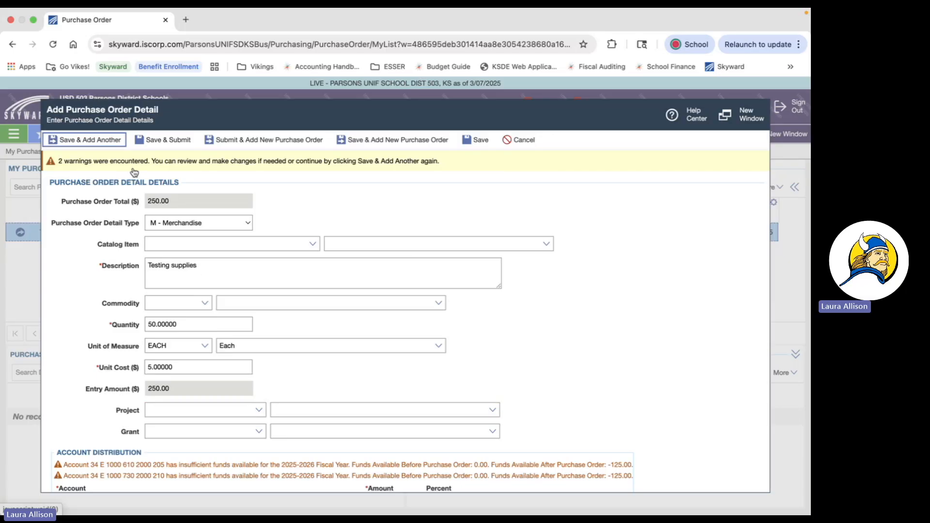
left_click(95, 141)
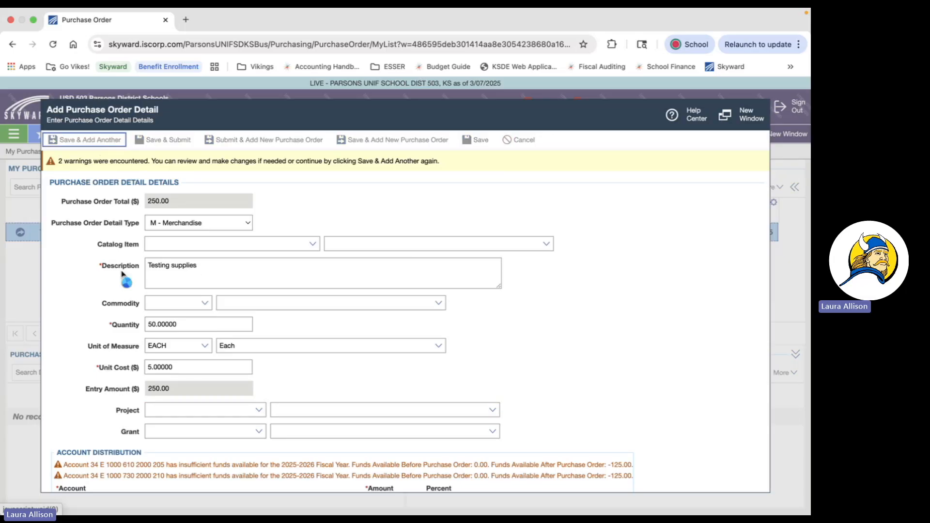
Describe the new purchase order detail line as "Testing Supplies II"
scroll(193, 318, "down", 3)
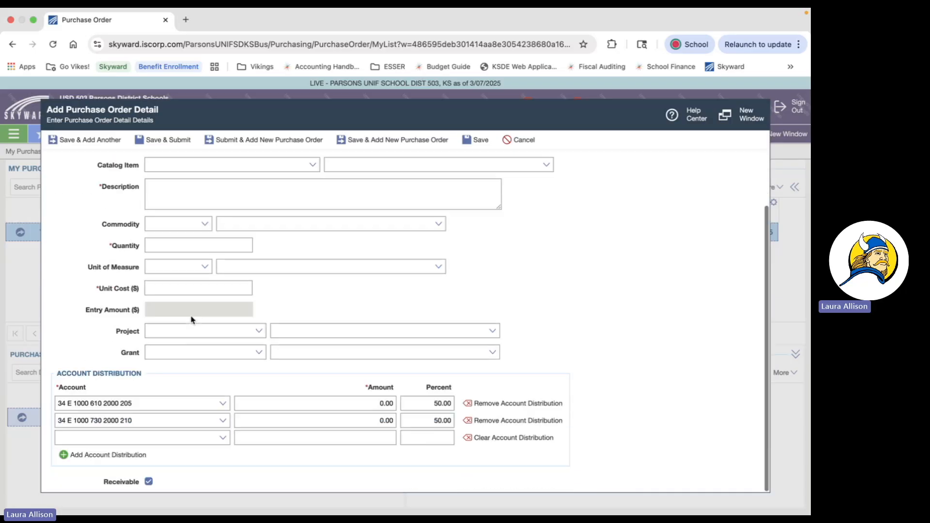
left_click(198, 195)
type("T")
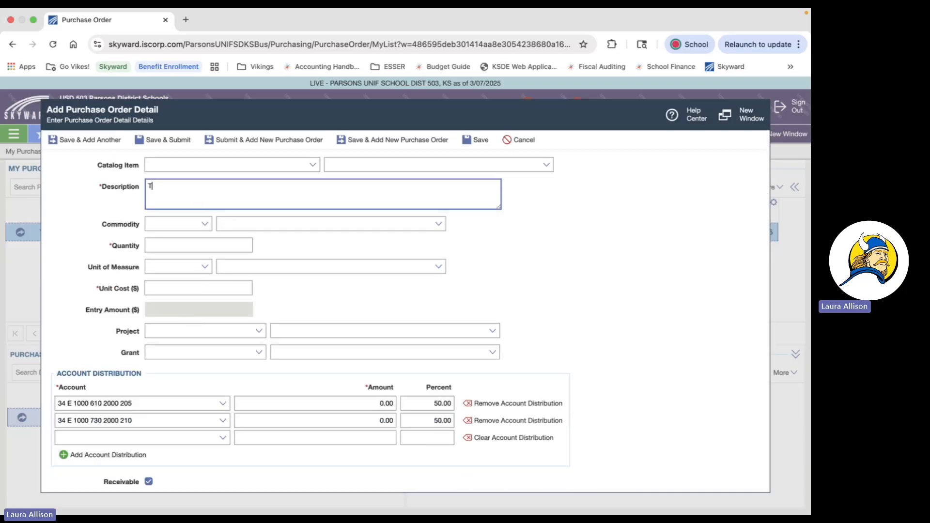
type("esting Sup")
key("BackSpace")
key("BackSpace")
type("upplies II")
key("Tab")
key("Tab")
key("Tab")
Set the detail line's quantity to 10, unit of measure to EACH and unit cost to 10
type("10")
key("Tab")
type("e")
key("Tab")
key("Return")
key("Tab")
type("10")
key("Tab")
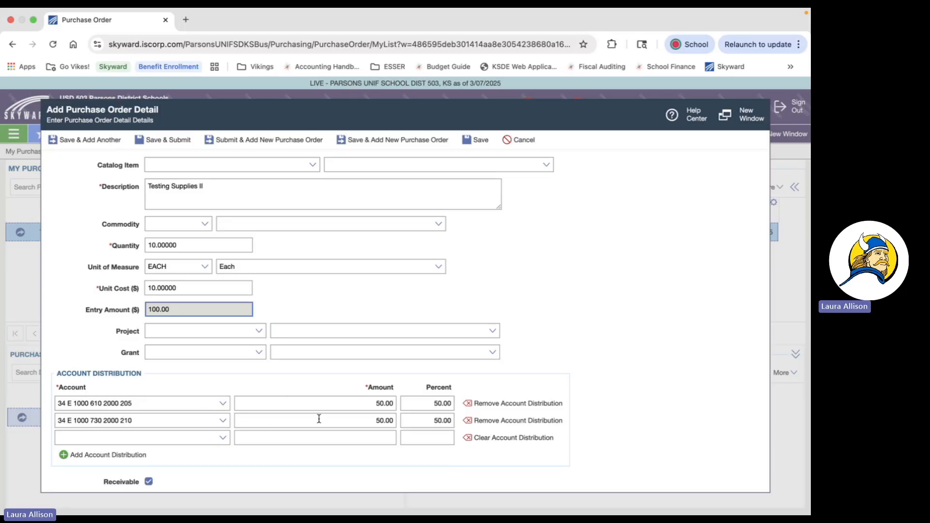
Remove the second account distribution and allocate 100 to the remaining account, closing the detail line without saving
left_click(477, 420)
left_click(394, 421)
type("100")
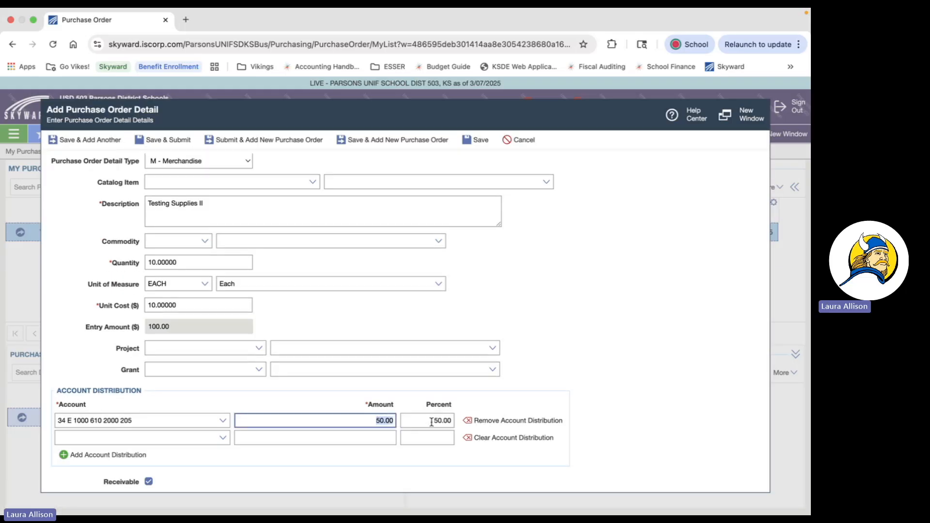
key("Tab")
key("Tab")
key("shift+Tab")
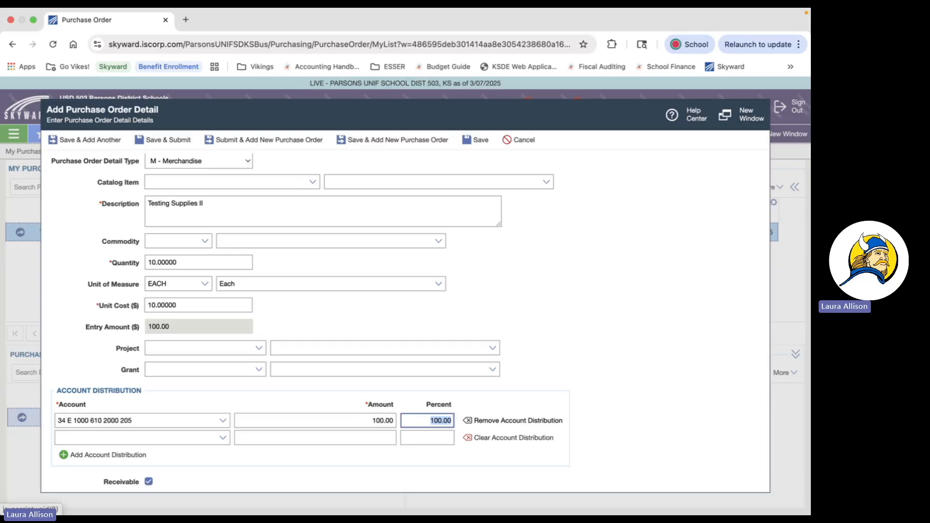
key("shift+Tab")
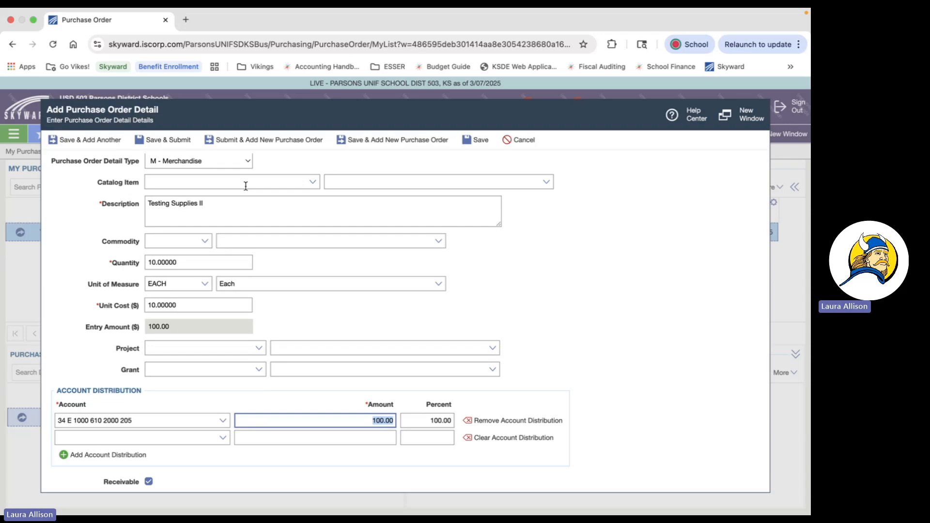
left_click(524, 140)
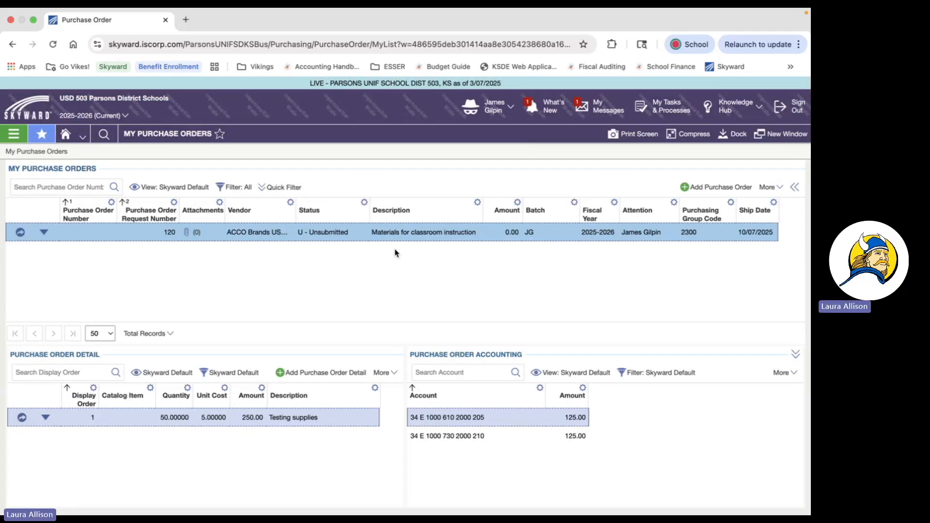
Start a new purchase order and try searching the vendor list for "ama"
left_click(737, 187)
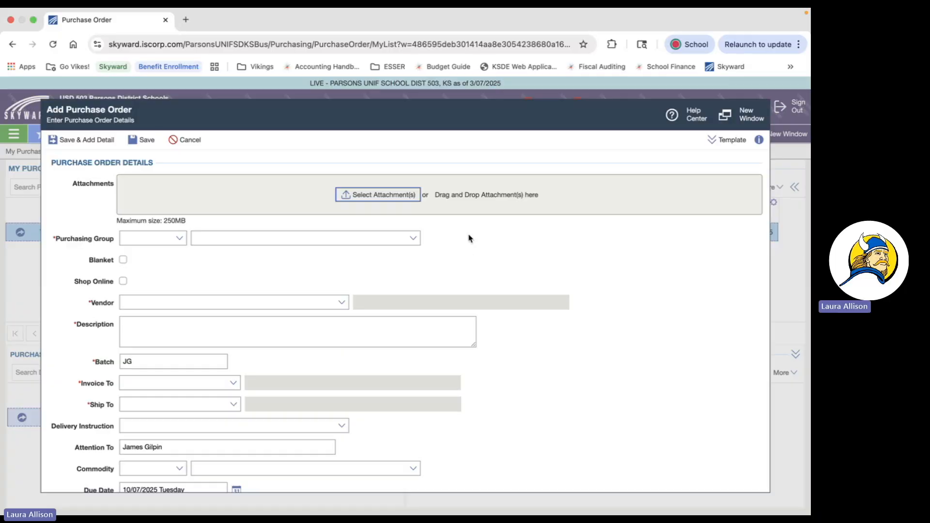
left_click(228, 303)
type("ama")
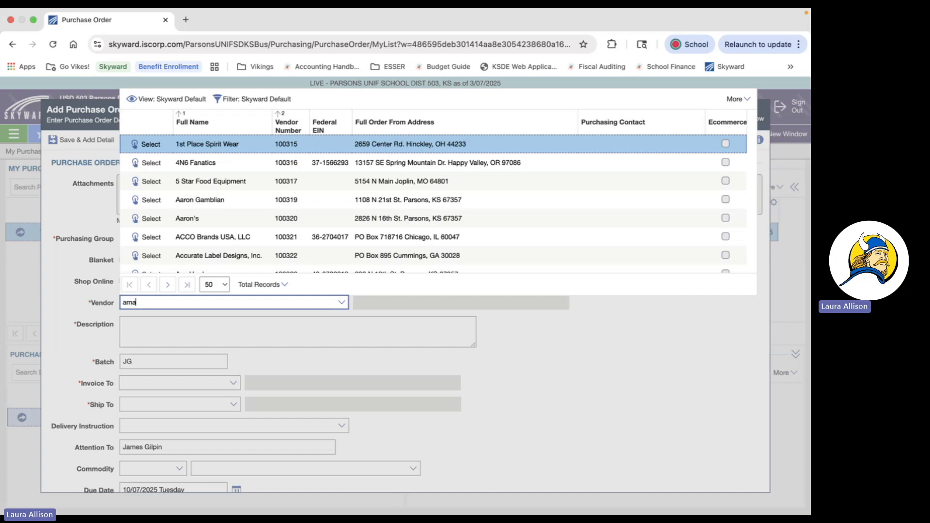
key("BackSpace")
key("BackSpace")
key("BackSpace")
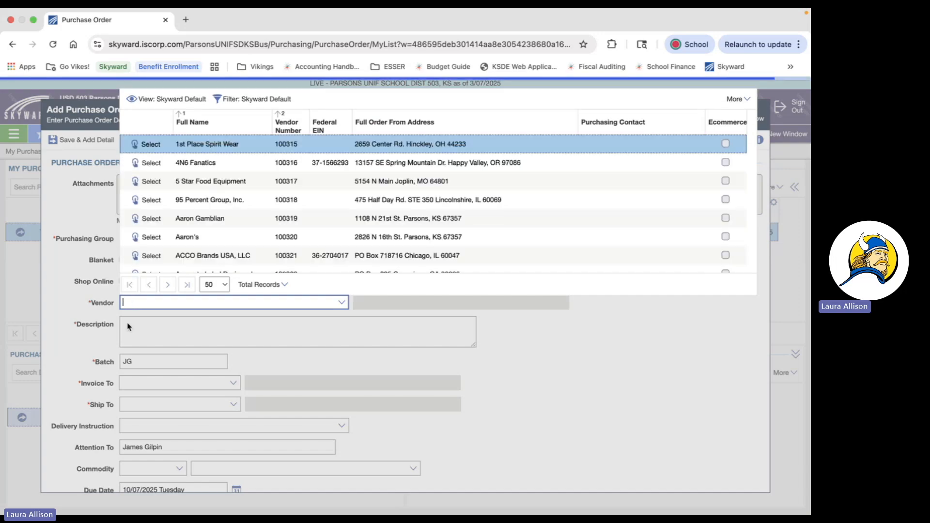
left_click(49, 276)
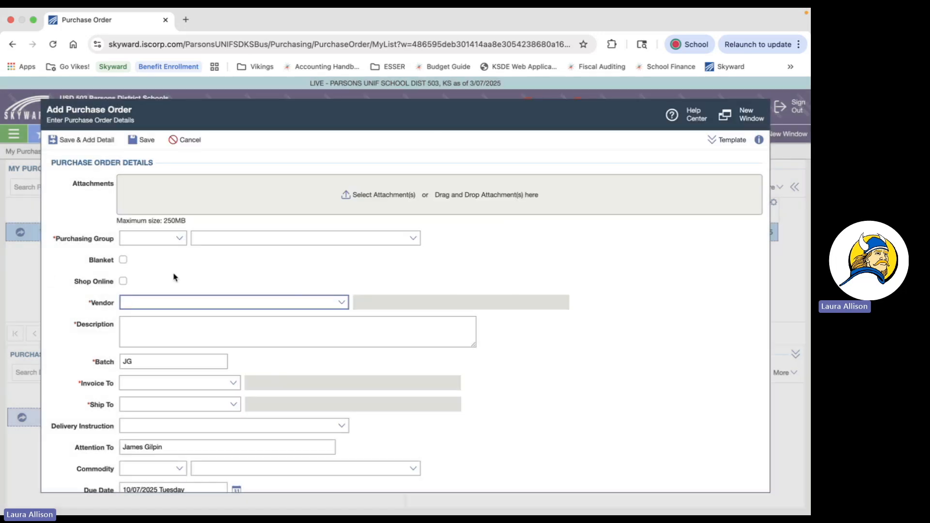
left_click(178, 238)
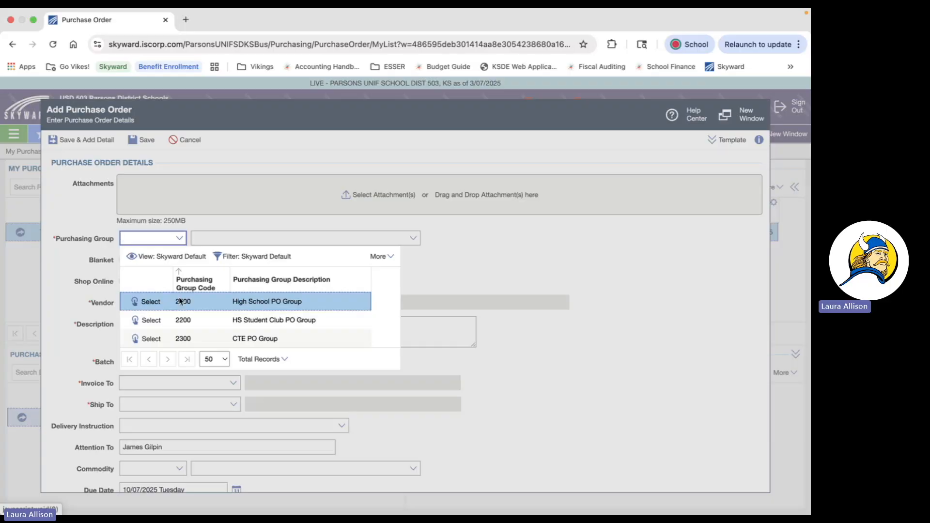
left_click(150, 324)
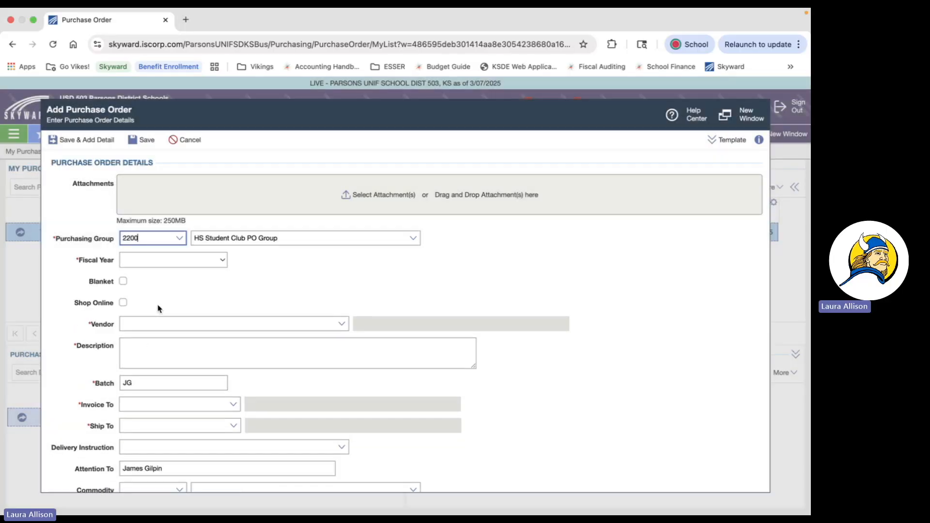
left_click(217, 259)
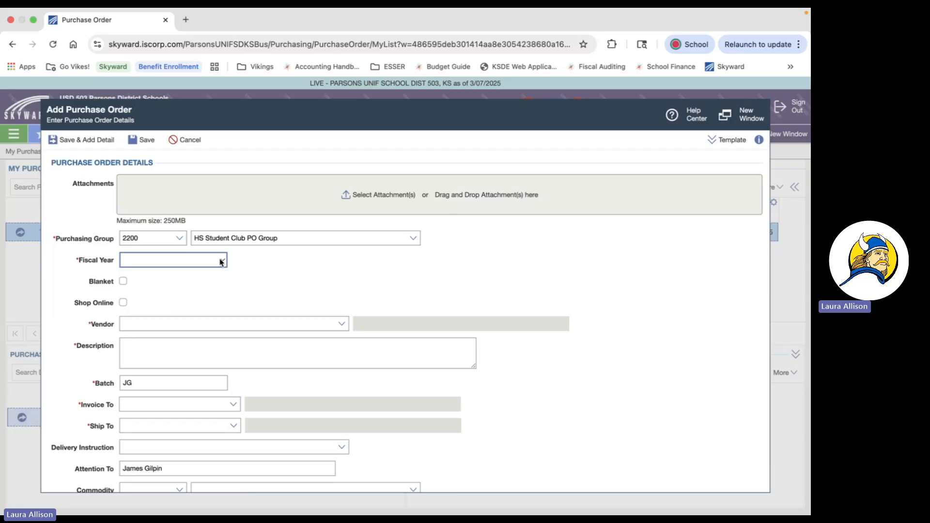
left_click(177, 244)
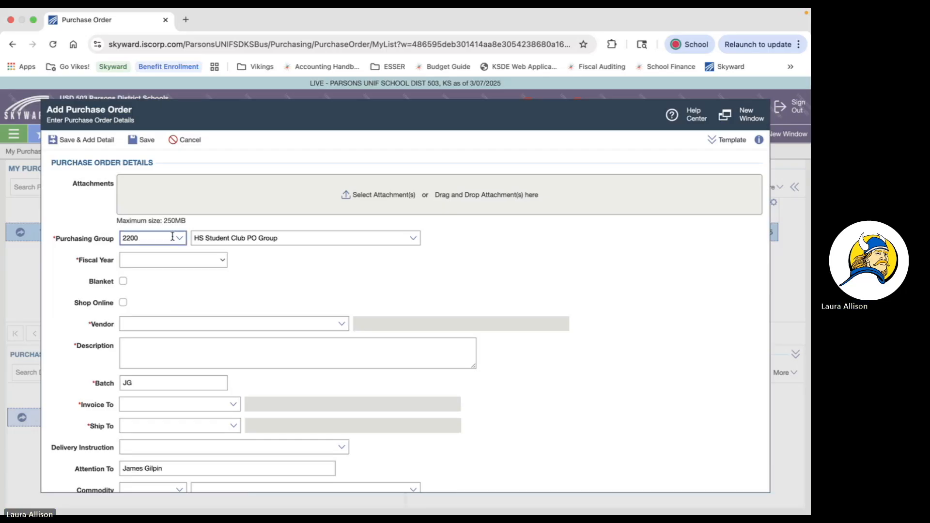
left_click(178, 238)
left_click(108, 263)
key("Tab")
key("Tab")
Set the purchasing group to 2000 High School PO Group and enable Shop Online with Amazon Capital Services, Inc. as vendor
left_click(179, 238)
left_click(153, 301)
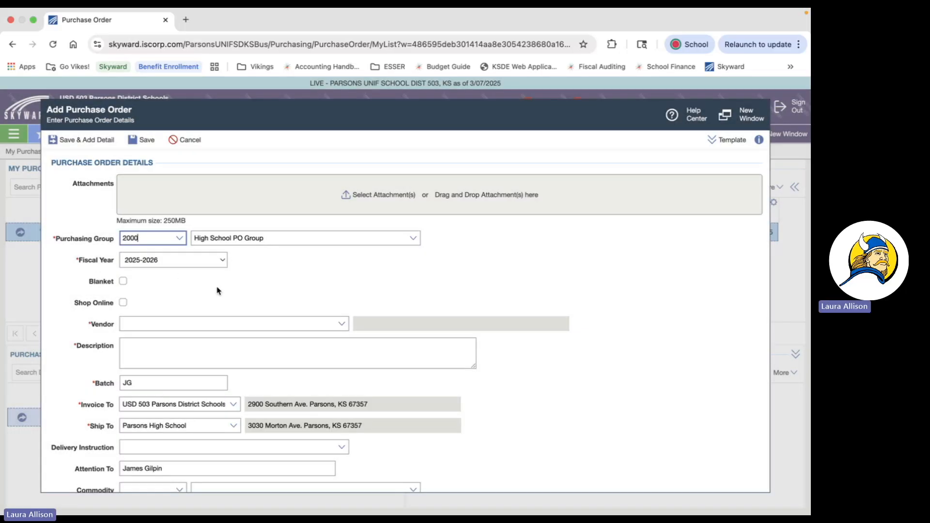
left_click(123, 304)
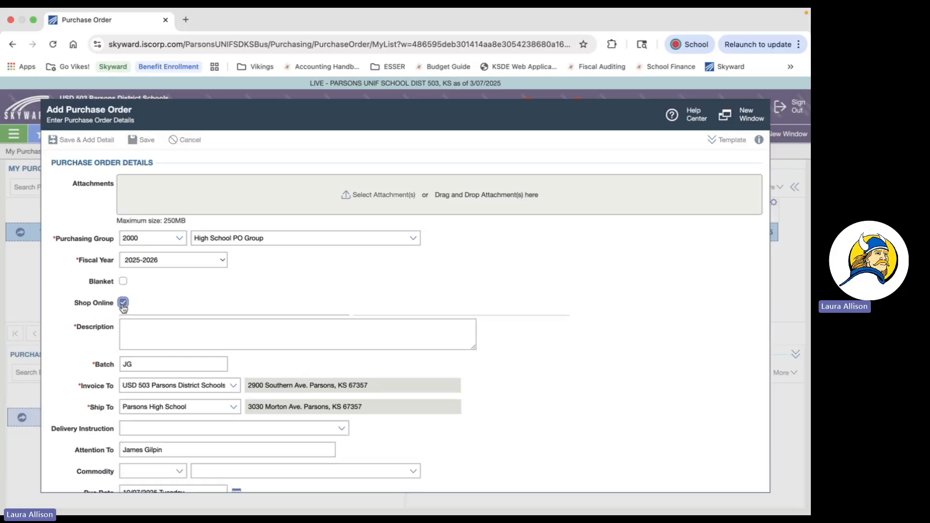
left_click(340, 304)
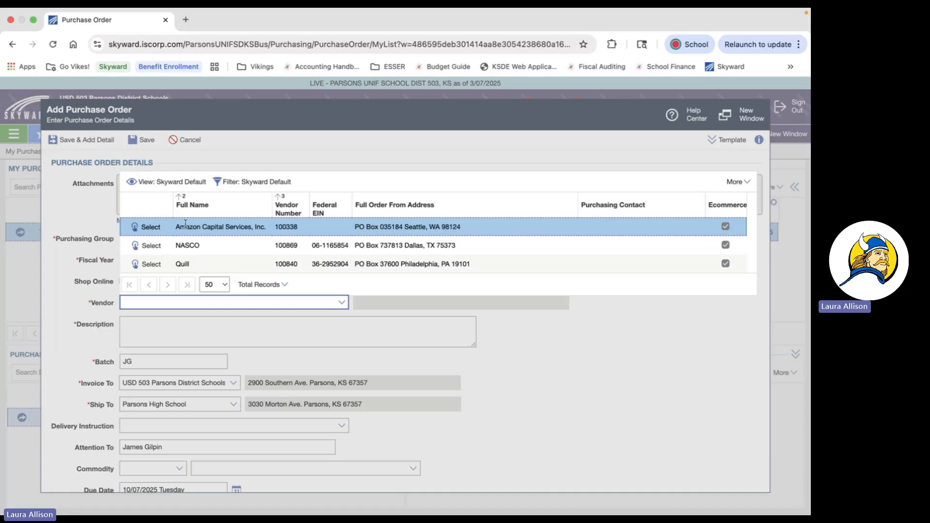
left_click(148, 228)
Enter TEST as the order description and save the purchase order, continuing to its details on Amazon Business
left_click(211, 338)
type("TEST")
key("Tab")
scroll(204, 344, "down", 1)
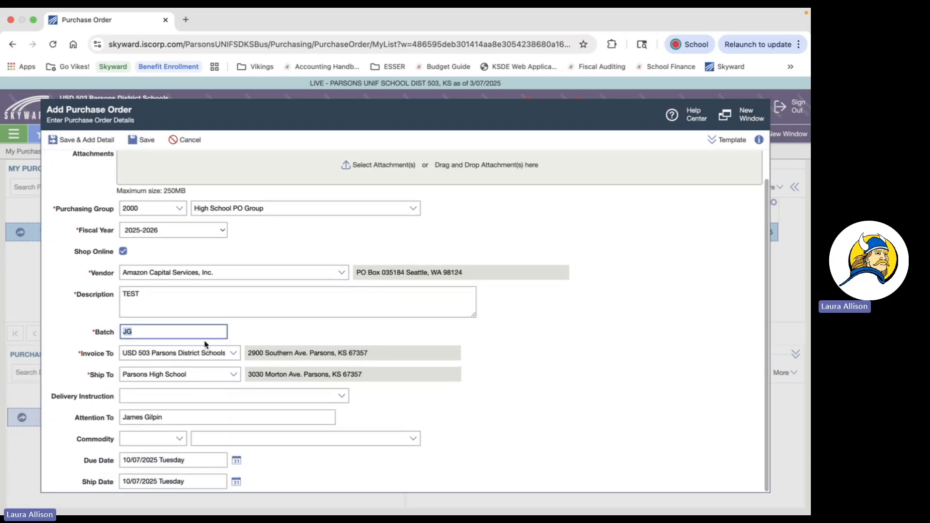
left_click(92, 140)
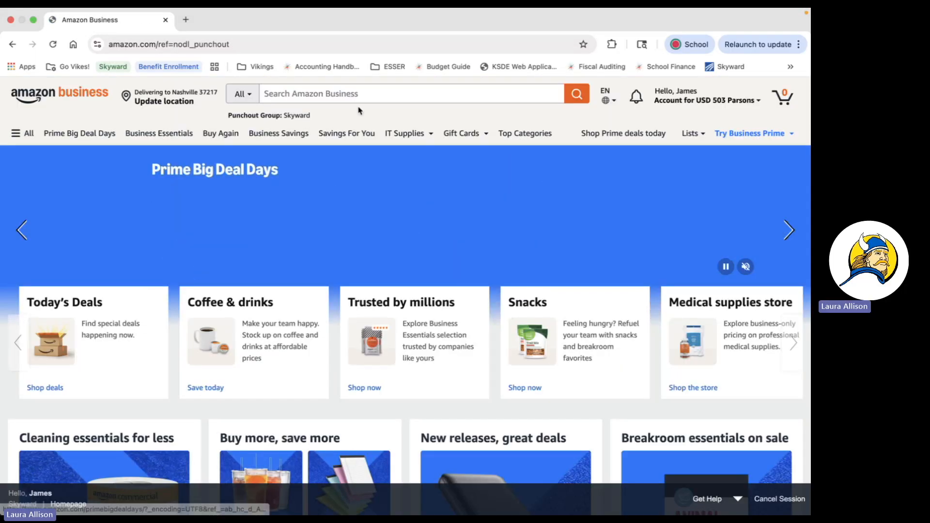
Search Amazon Business for "pens"
left_click(382, 92)
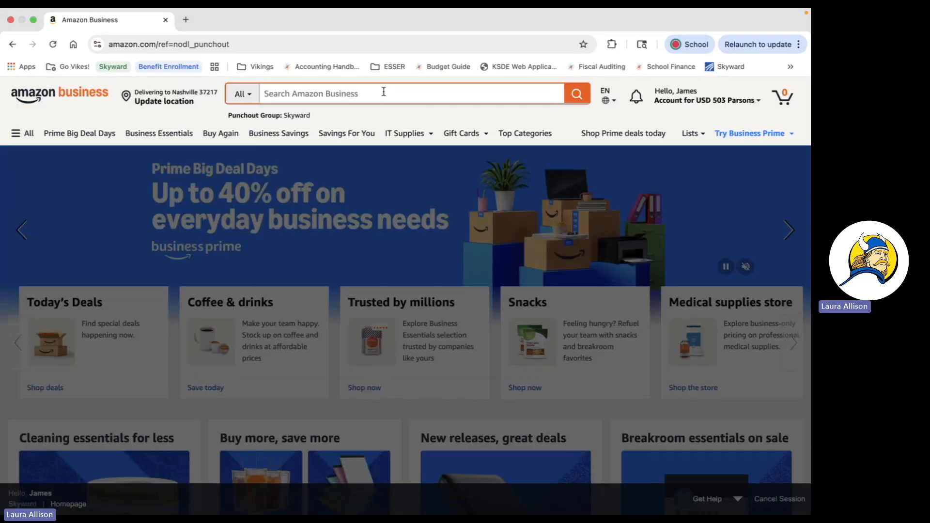
type("supe")
key("BackSpace")
key("BackSpace")
key("BackSpace")
key("BackSpace")
type("t")
key("BackSpace")
type("pen")
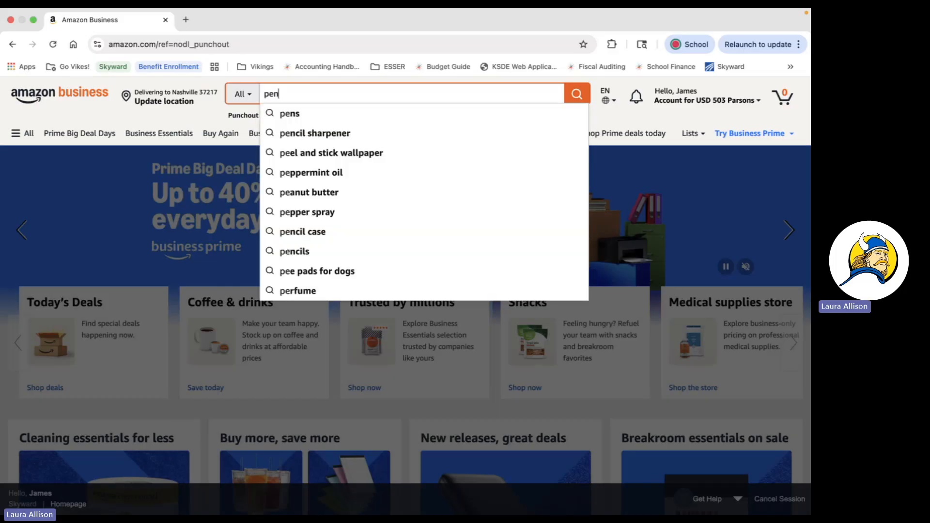
type("s")
left_click(365, 113)
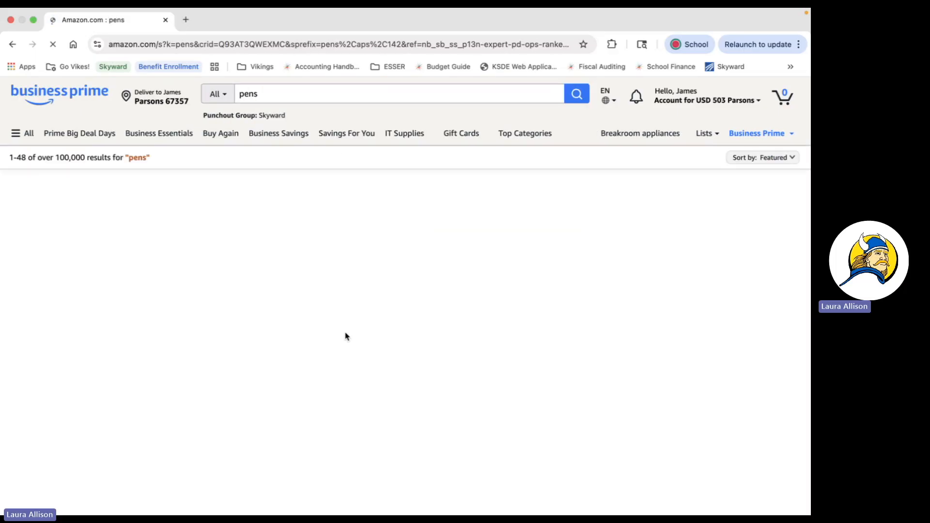
Add two 60-count packs of BIC Round Stic Xtra Life black ballpoint pens to the cart
scroll(310, 383, "down", 5)
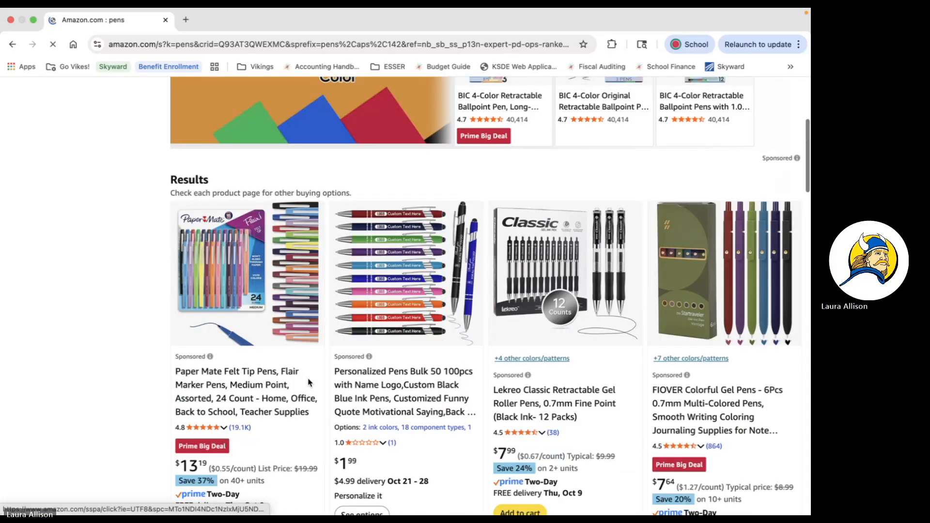
scroll(308, 383, "down", 10)
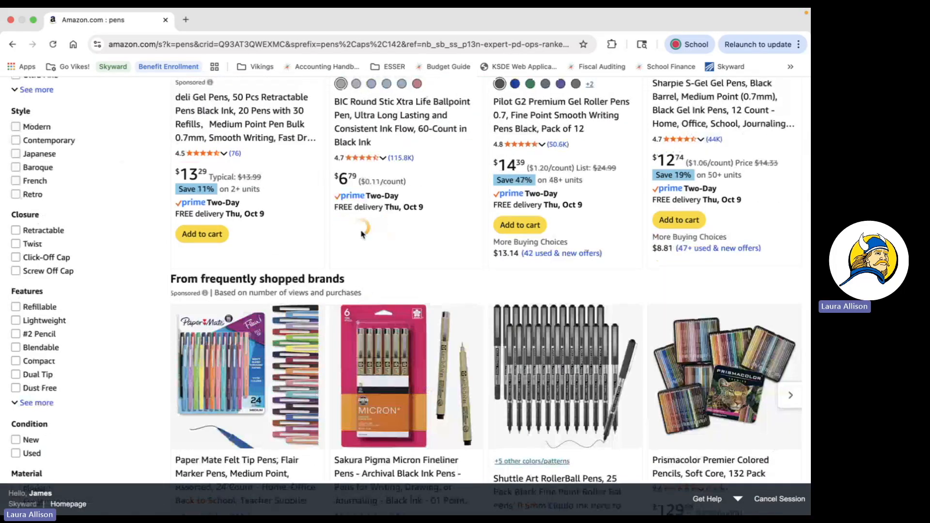
left_click(382, 228)
scroll(412, 235, "up", 8)
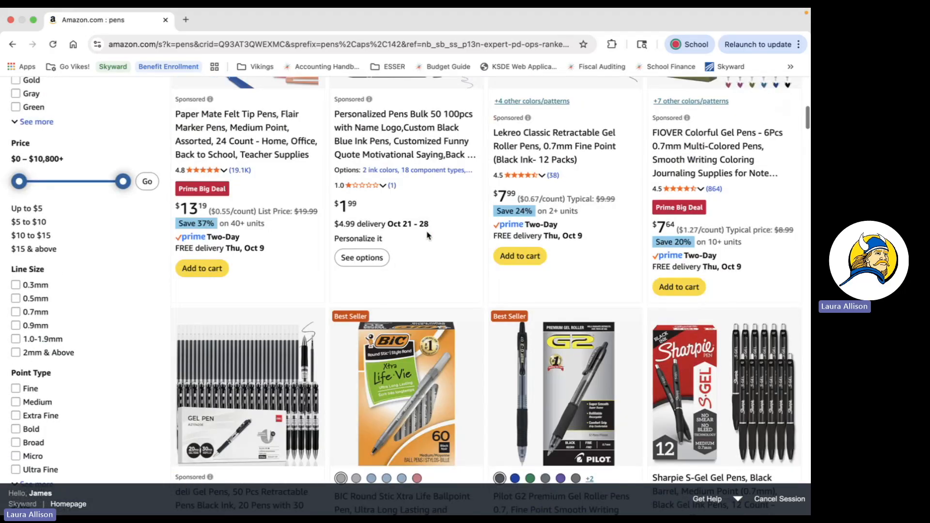
scroll(427, 236, "up", 10)
Proceed from the shopping cart to checkout and review the order's group, delivery and payment details
left_click(784, 97)
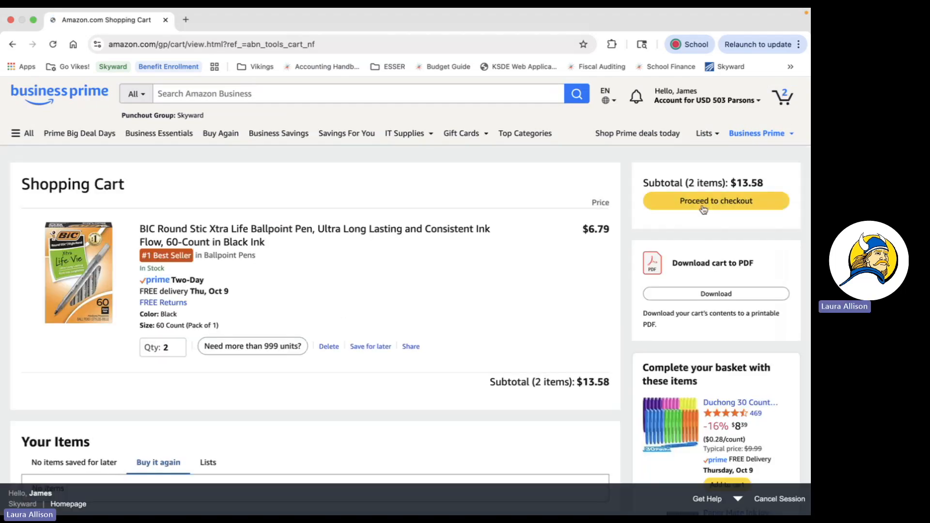
left_click(704, 208)
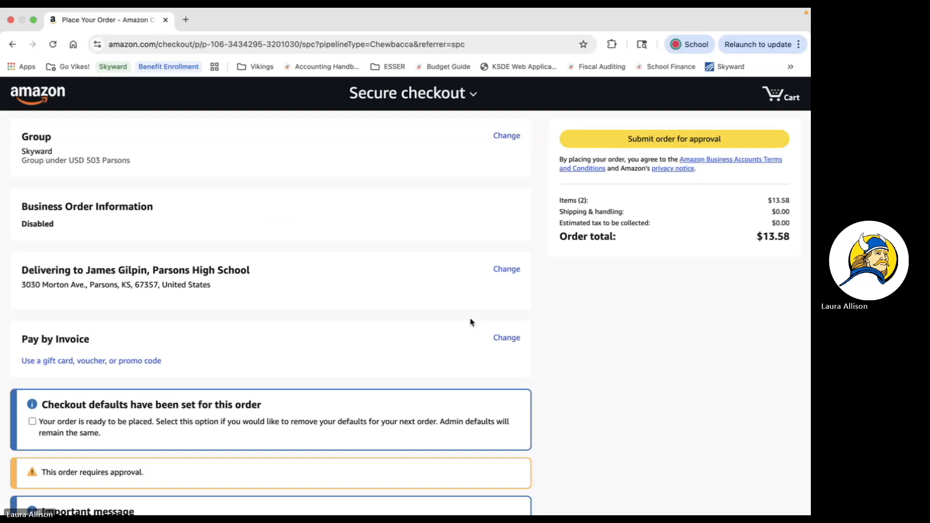
scroll(288, 256, "down", 2)
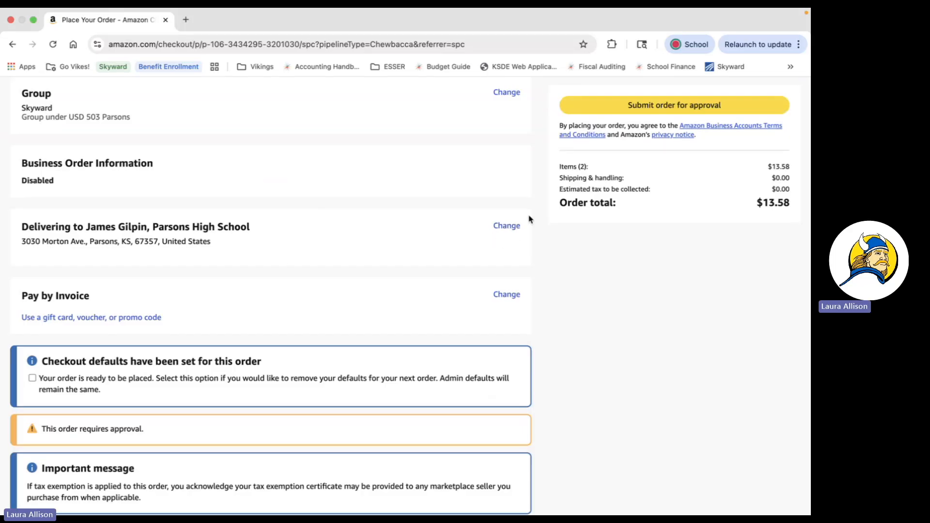
scroll(466, 304, "down", 3)
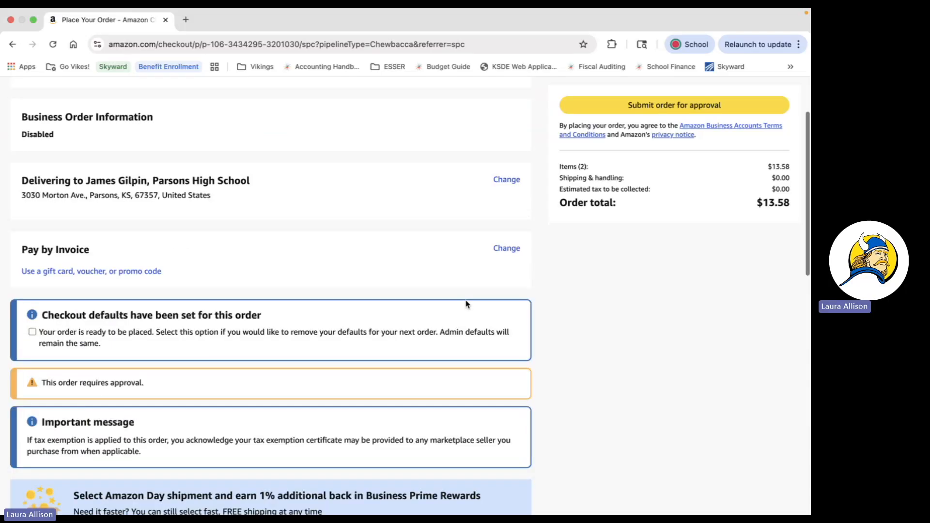
scroll(467, 304, "up", 3)
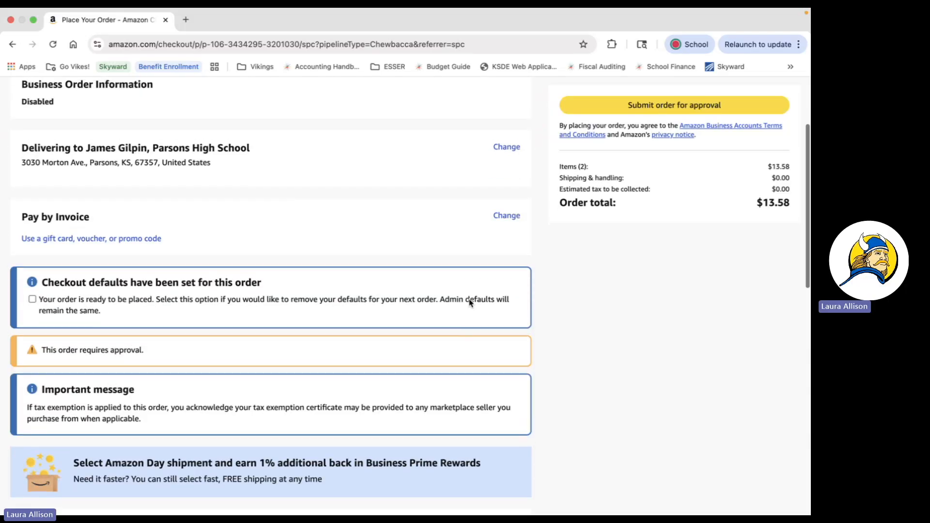
scroll(469, 302, "up", 1)
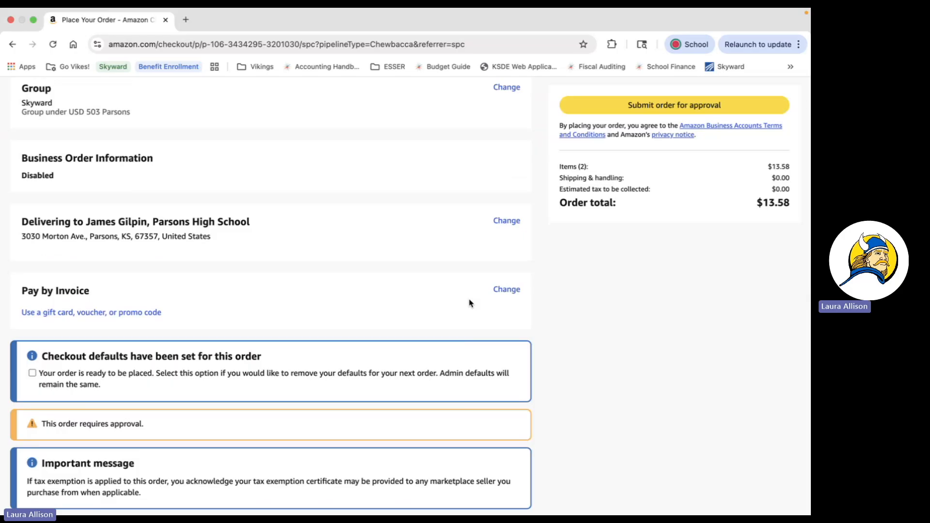
scroll(469, 303, "up", 2)
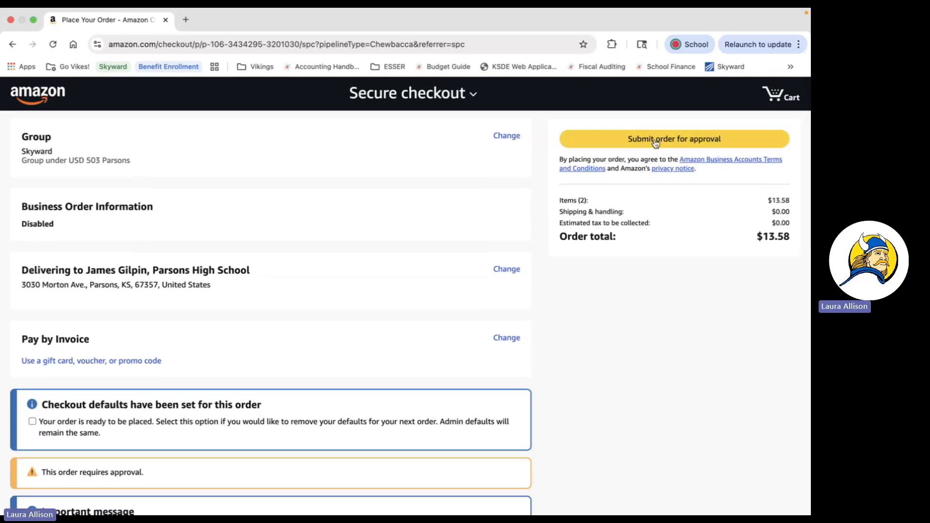
Submit the Amazon Business order for the pens for approval
left_click(628, 139)
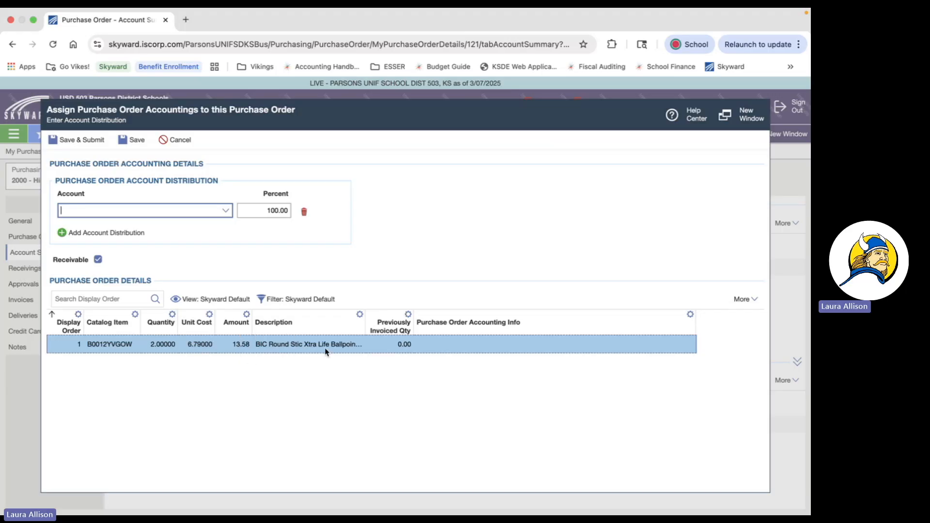
left_click(226, 213)
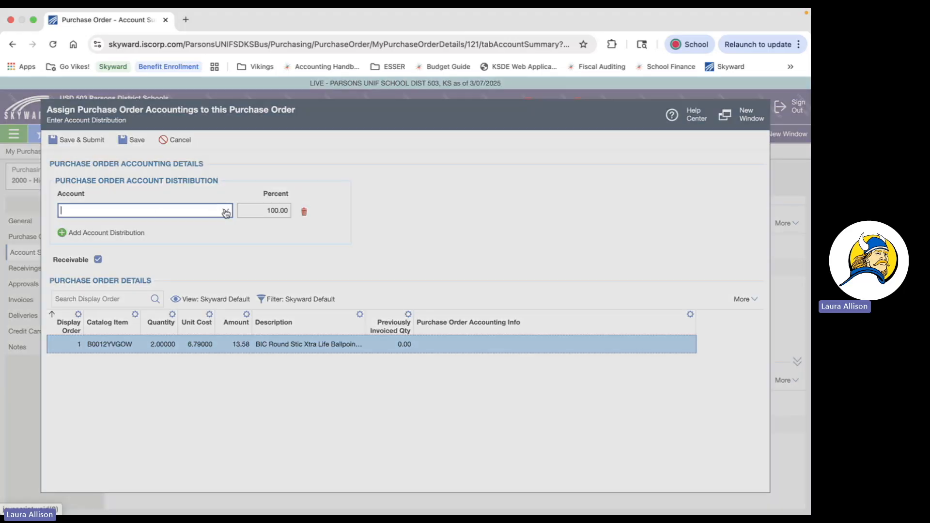
scroll(231, 319, "down", 2)
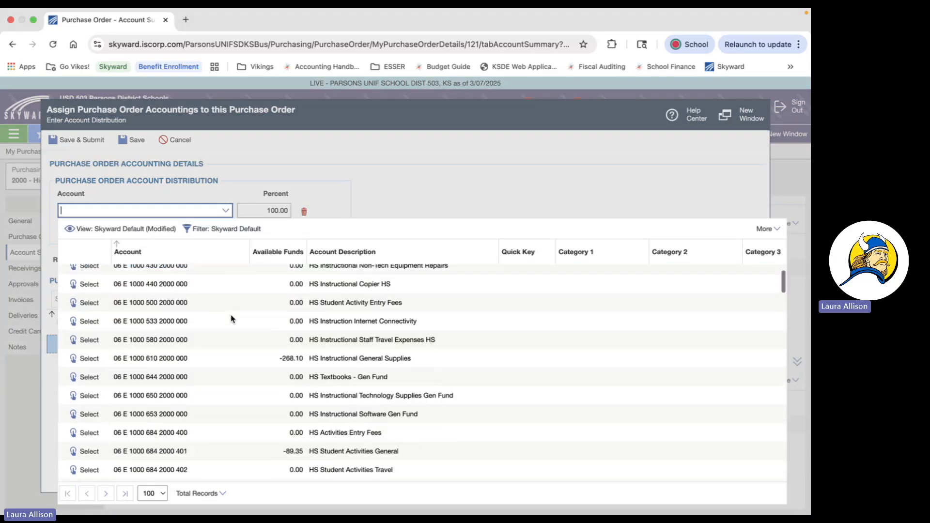
scroll(229, 359, "down", 3)
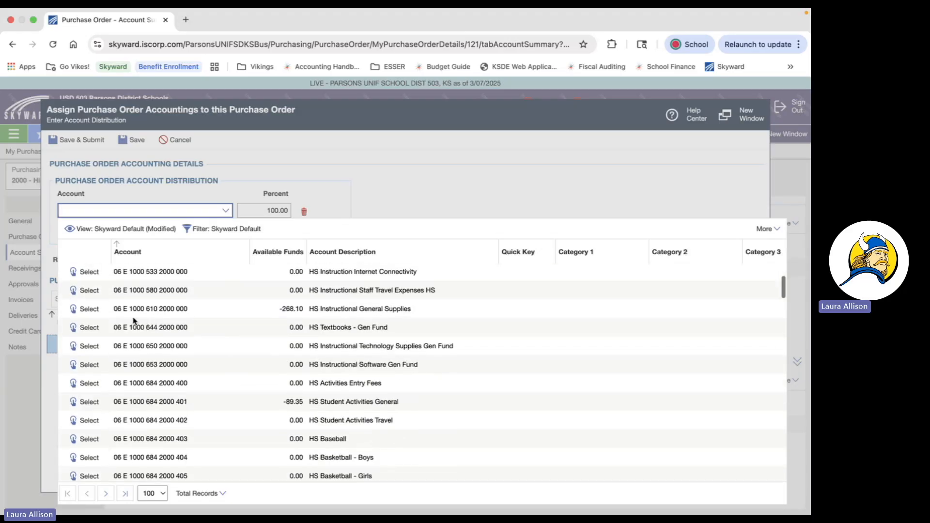
left_click(87, 309)
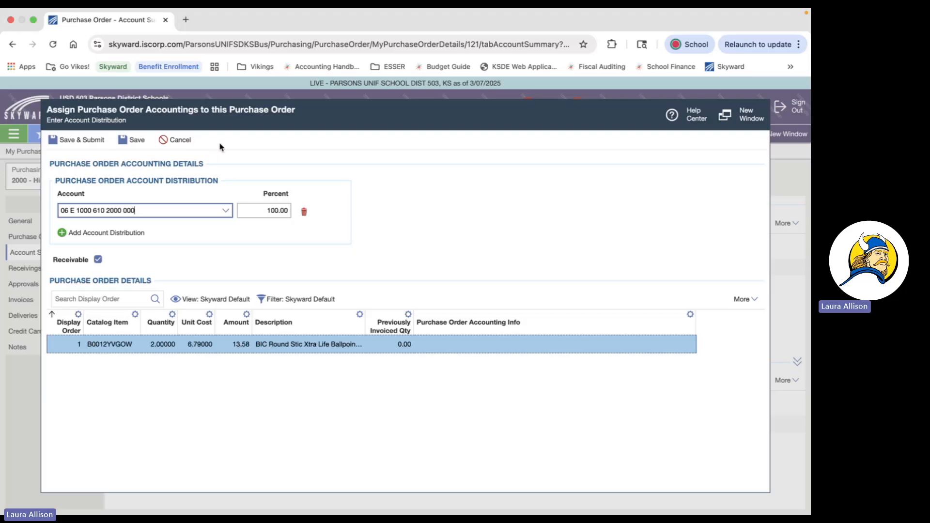
left_click(179, 140)
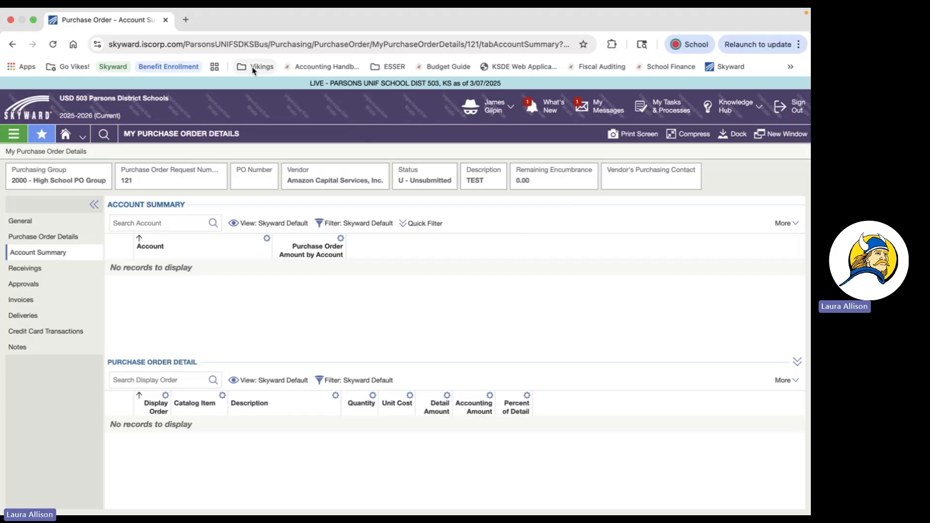
Open the district website usd503.org in a new browser tab and go to its Forms documents
left_click(185, 19)
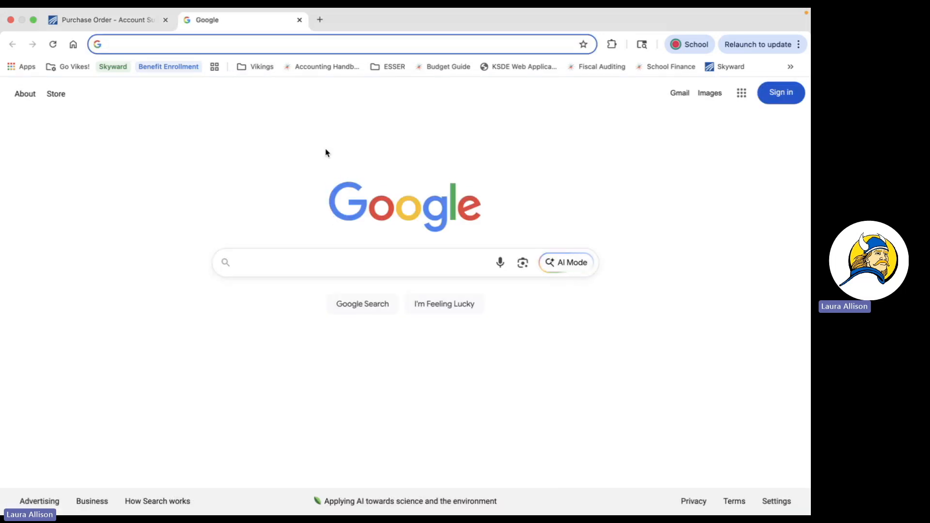
type("usd")
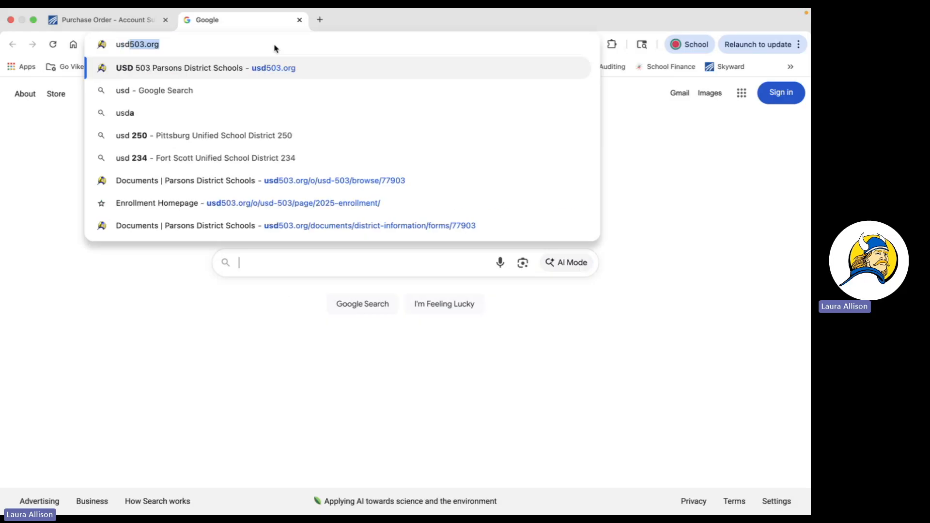
key("Return")
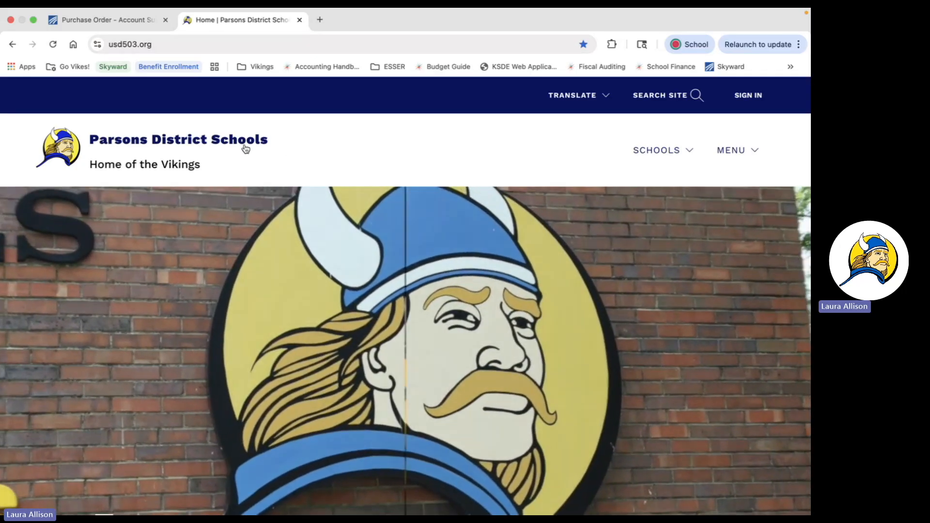
scroll(245, 149, "down", 20)
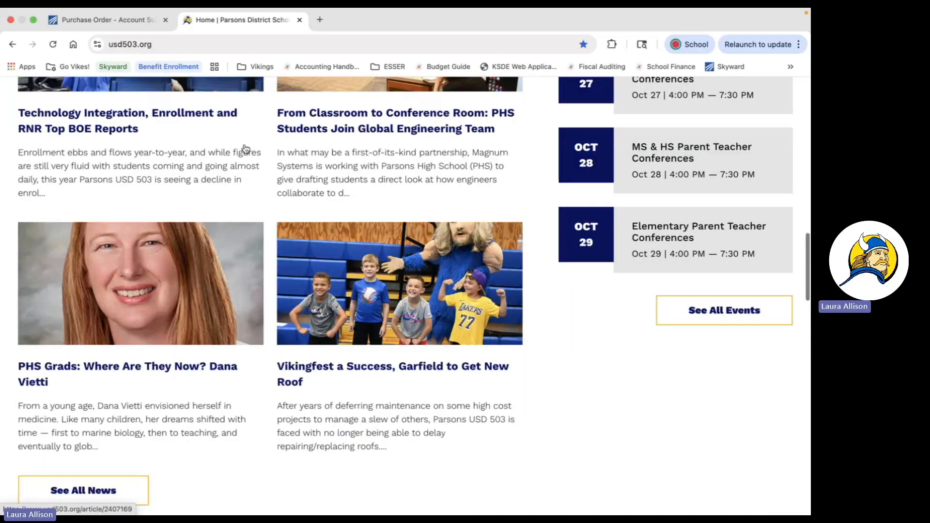
scroll(244, 145, "down", 15)
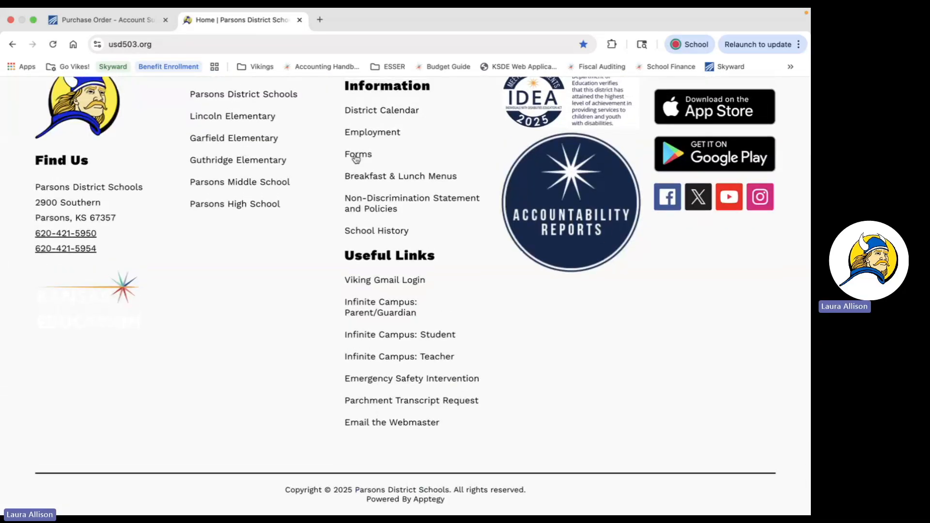
left_click(358, 155)
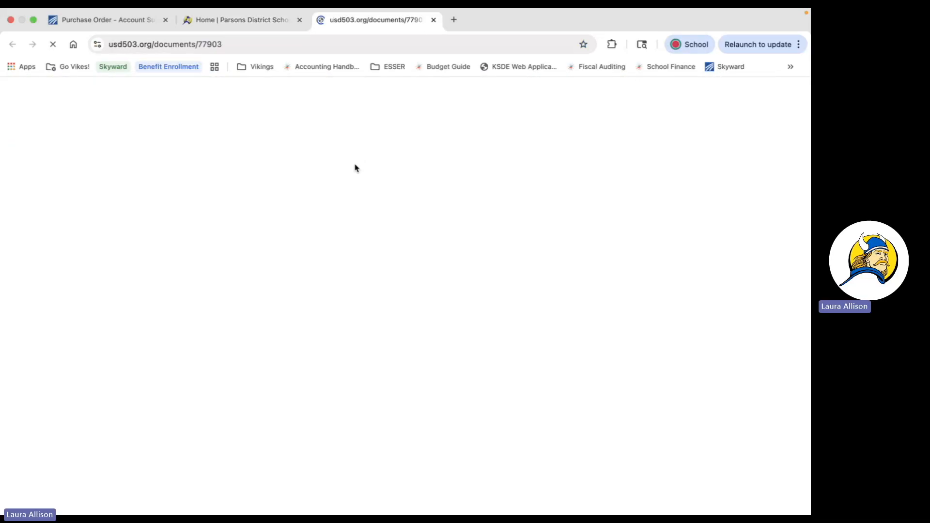
Open the Skyward Employee Feedback/Issues form from the district's forms list
scroll(240, 331, "down", 5)
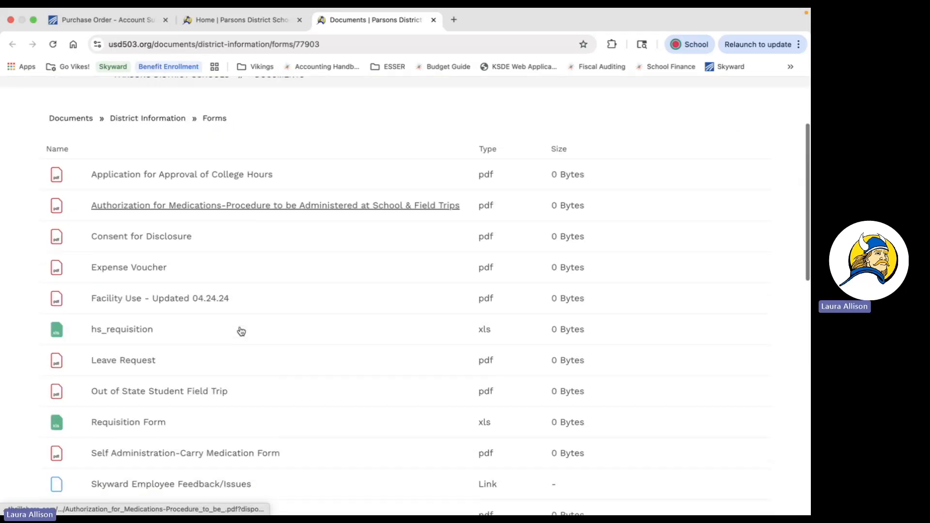
scroll(241, 331, "down", 1)
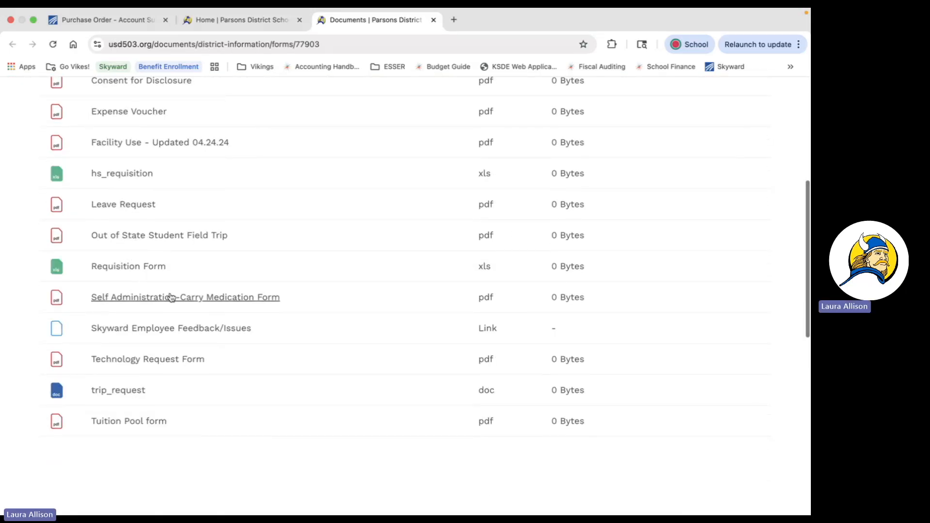
left_click(151, 331)
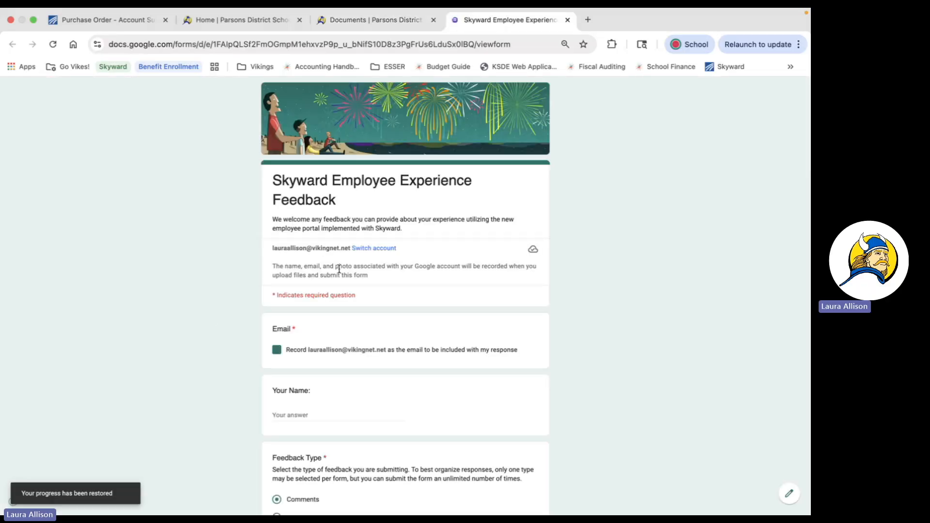
Set the feedback type to Report Issue: Employee/Payroll, trying Report Issue: Purchasing first, and return to the Skyward purchase order
scroll(339, 271, "down", 3)
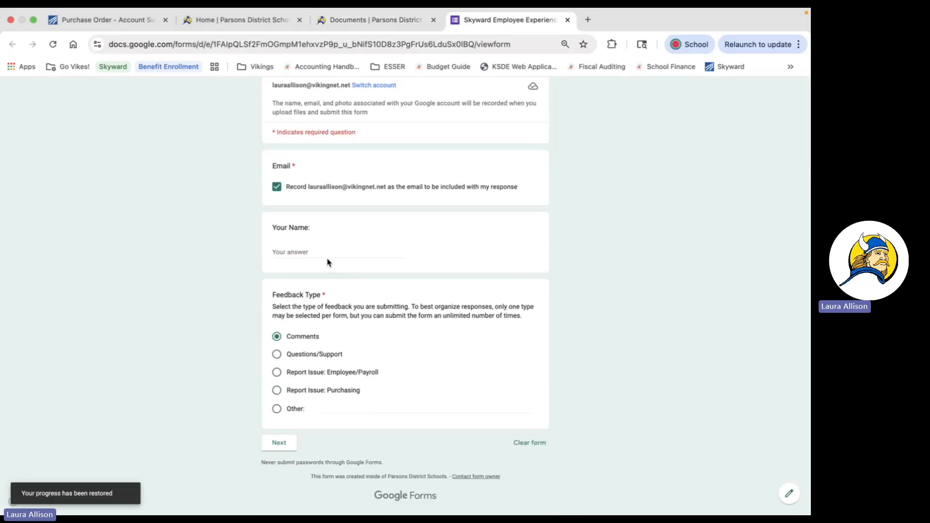
left_click(276, 390)
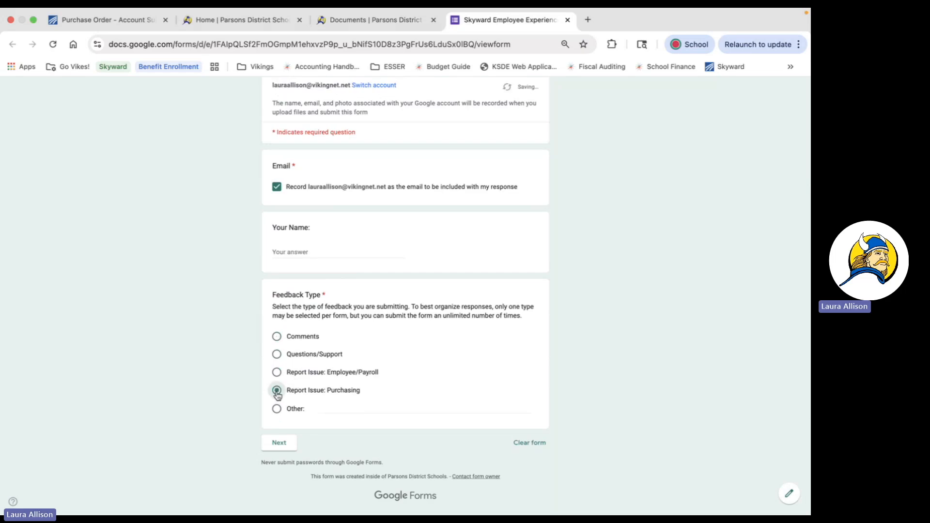
left_click(276, 373)
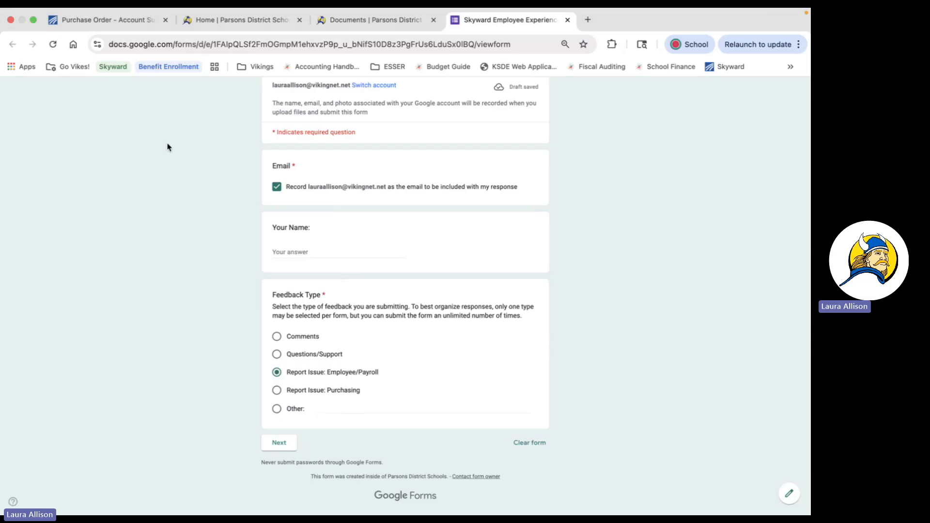
left_click(106, 22)
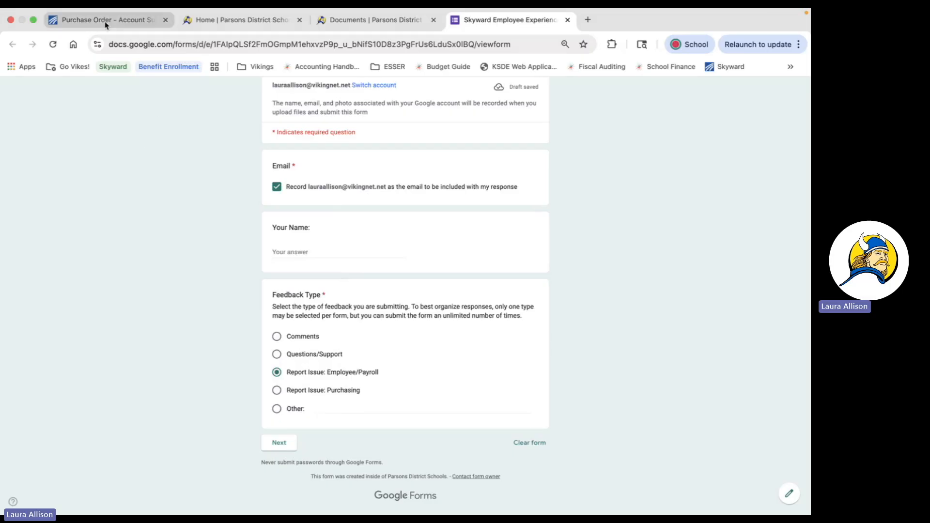